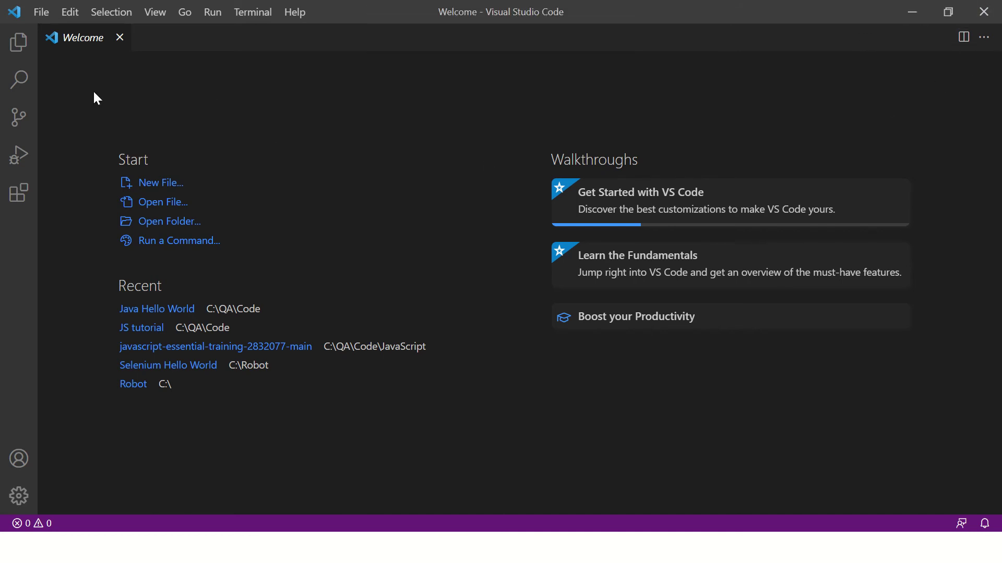
Step: Browse the Open Folder dialog to C:\QA\Code
click(19, 42)
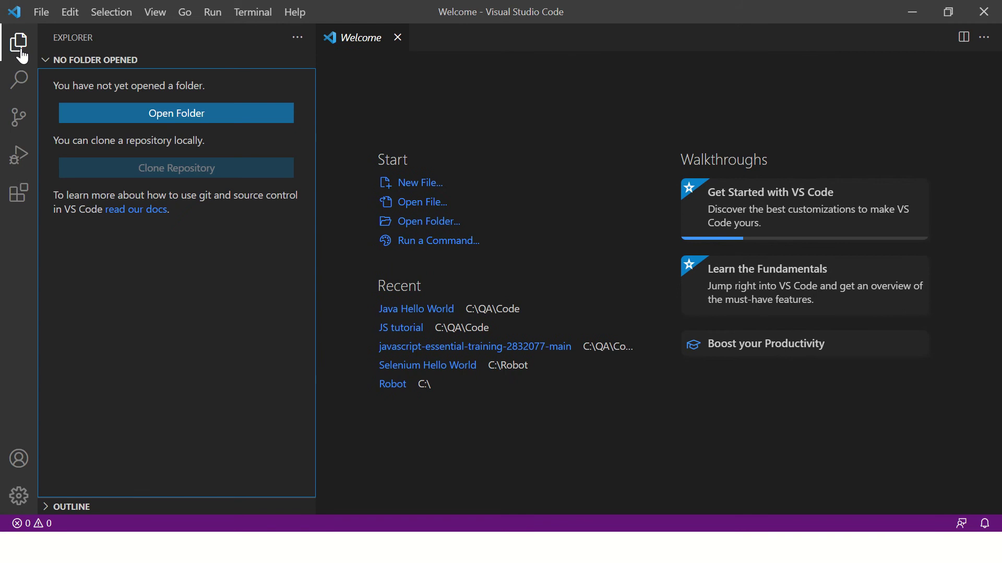
click(39, 14)
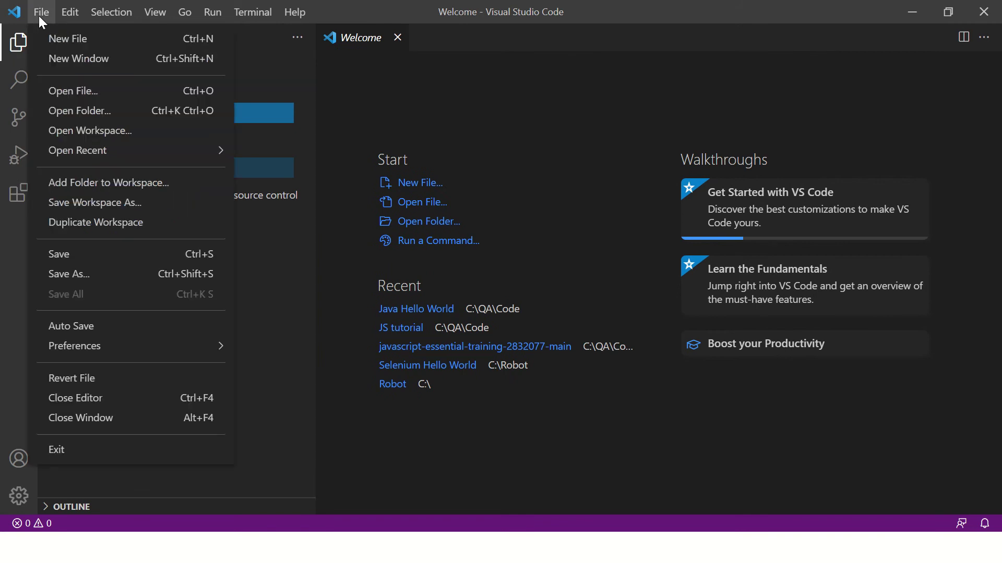
click(77, 114)
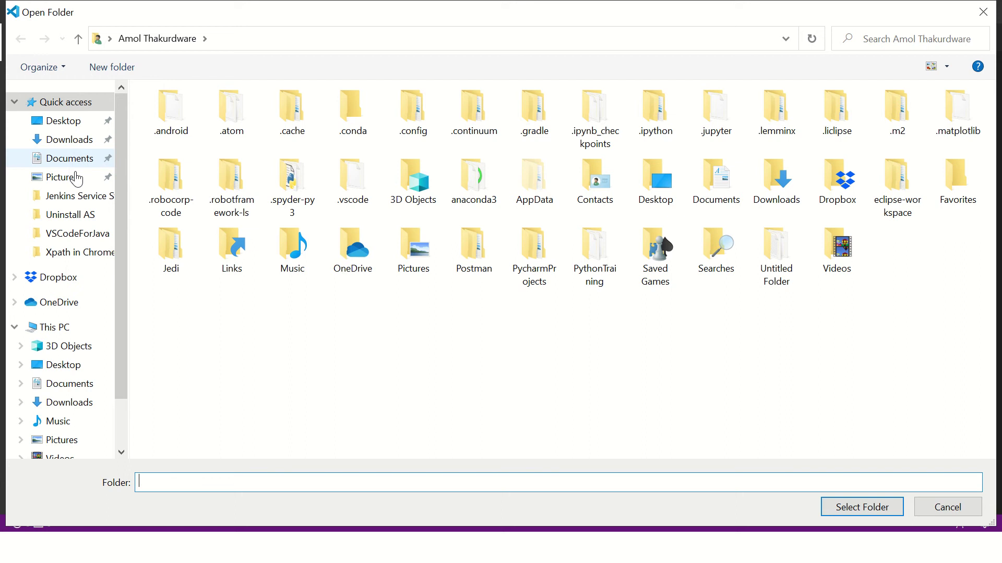
scroll(62, 313, down, 2)
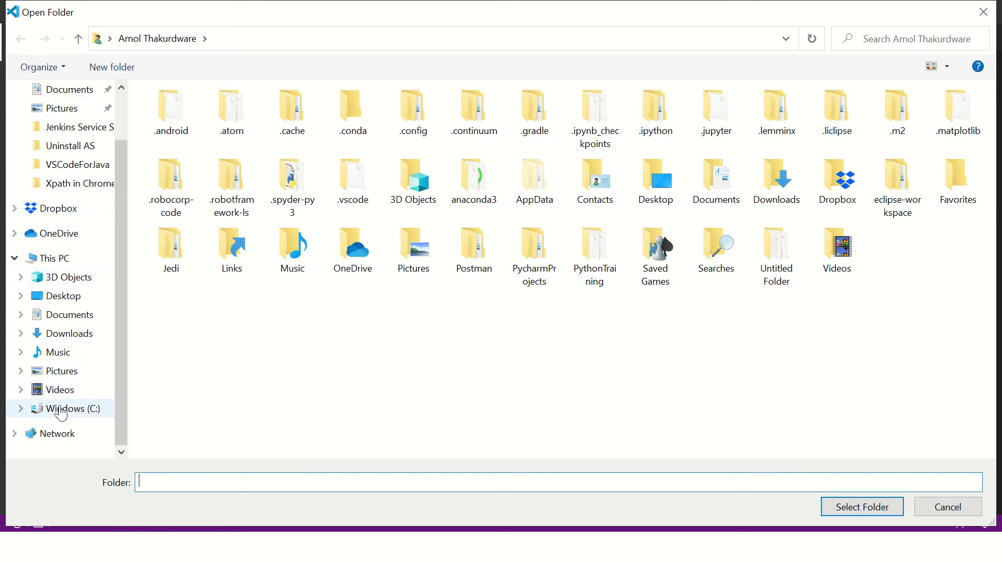
click(73, 409)
double_click(172, 299)
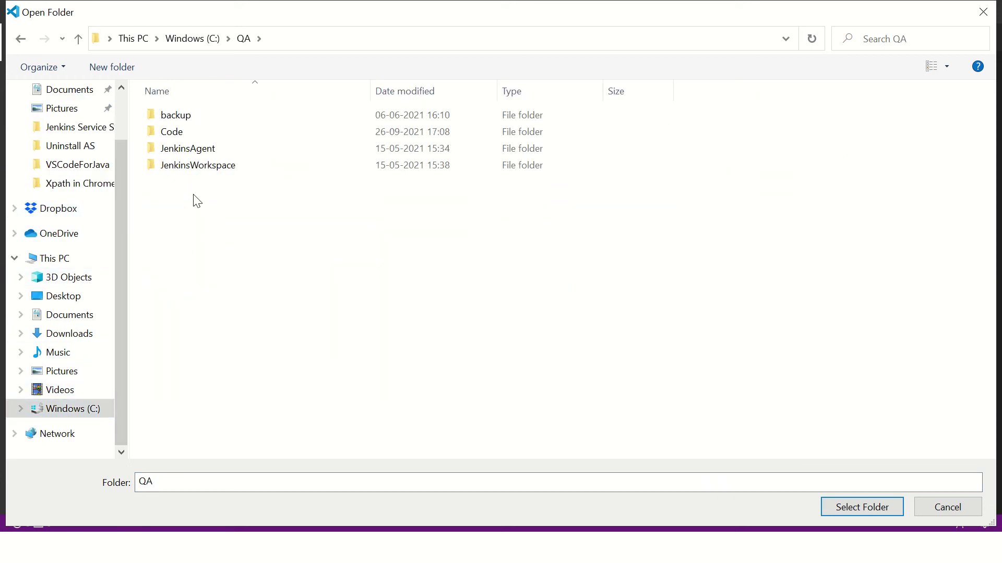
double_click(171, 132)
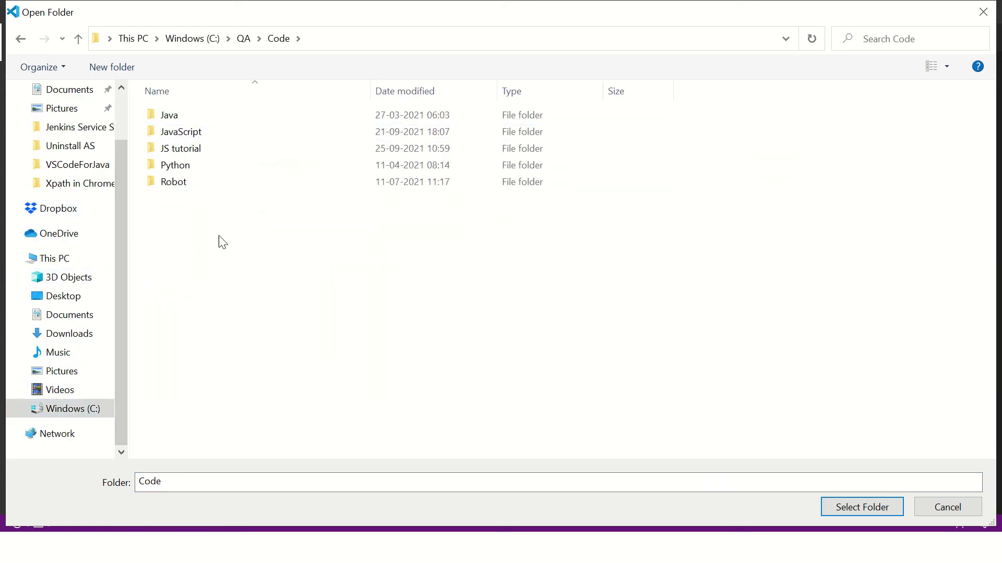
Step: Create a new folder named DebugJavaDemo there and open it as the workspace
right_click(209, 222)
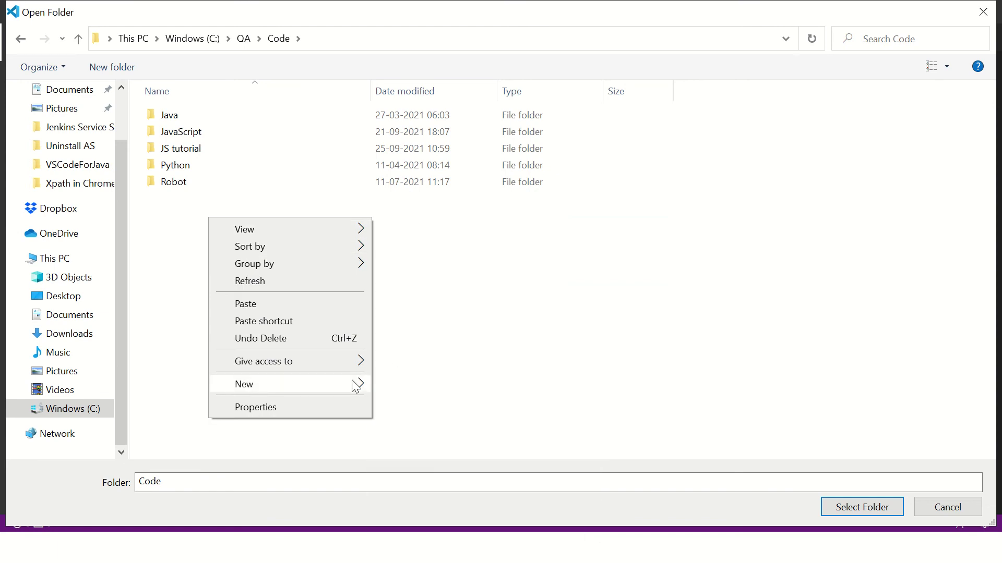
click(406, 386)
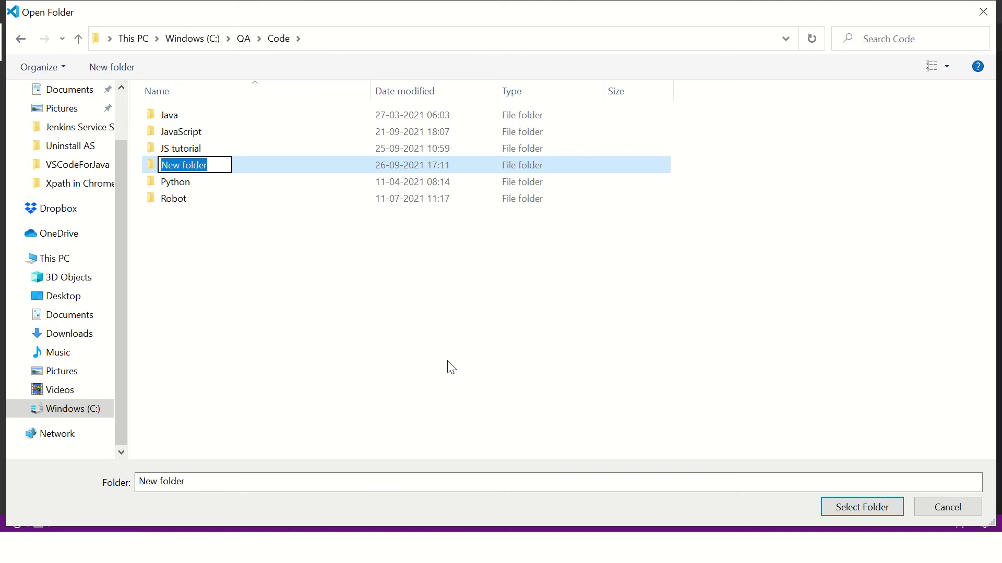
text(Debug)
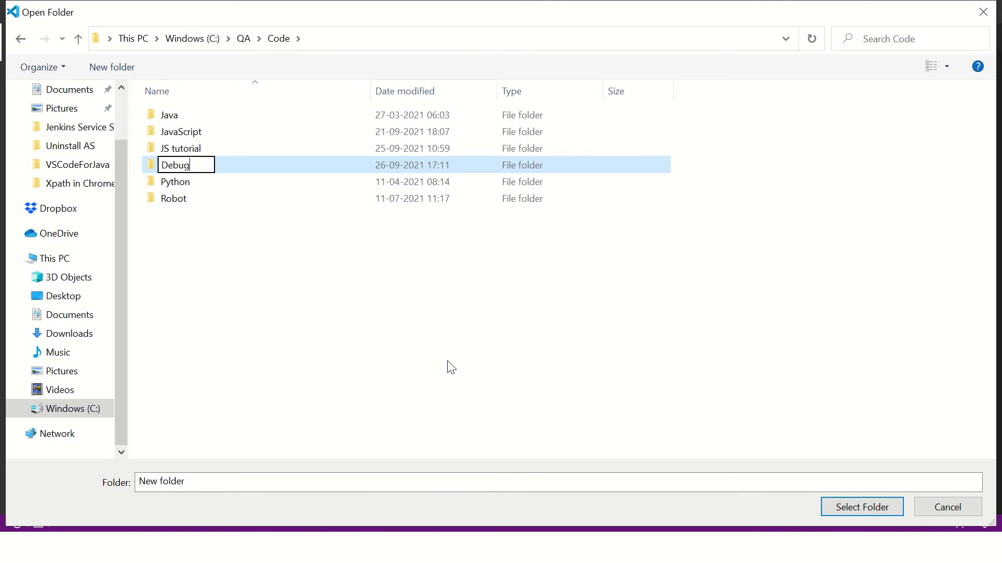
text(JavaDemo)
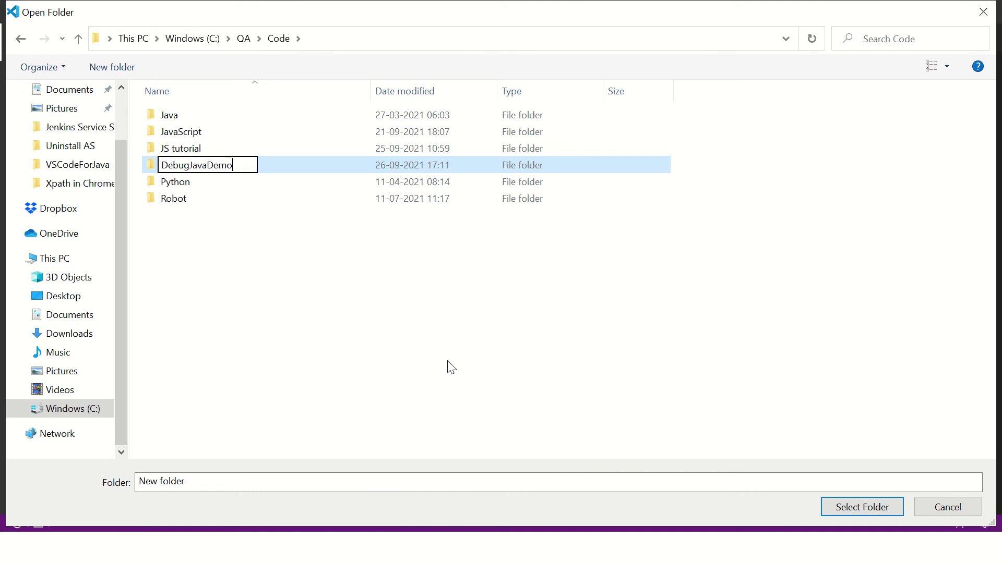
key(Return)
key(Return)
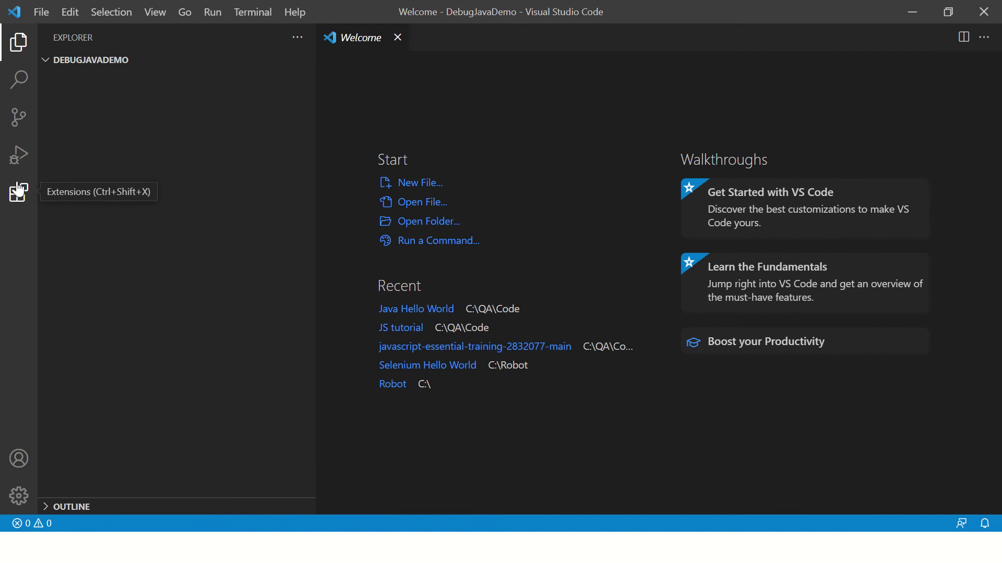
Step: Install Maven, Test Runner, Project Manager and Extension Pack for Java, then return to Explorer
click(19, 192)
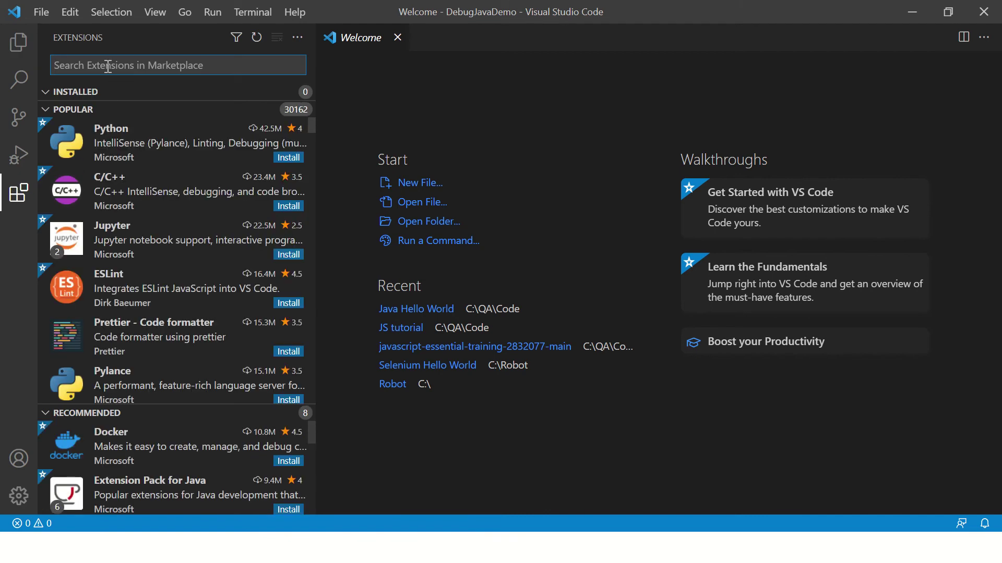
text(java)
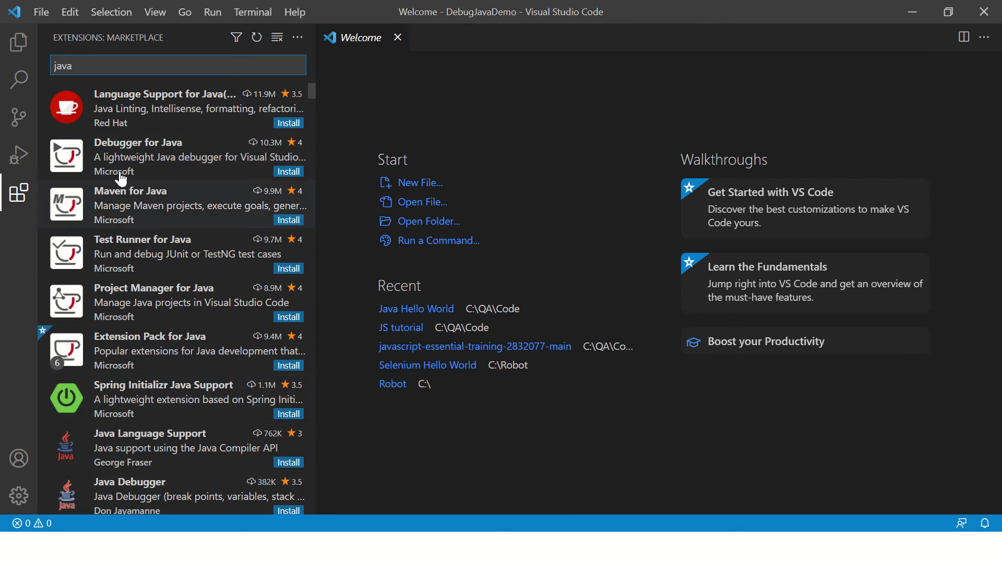
click(288, 172)
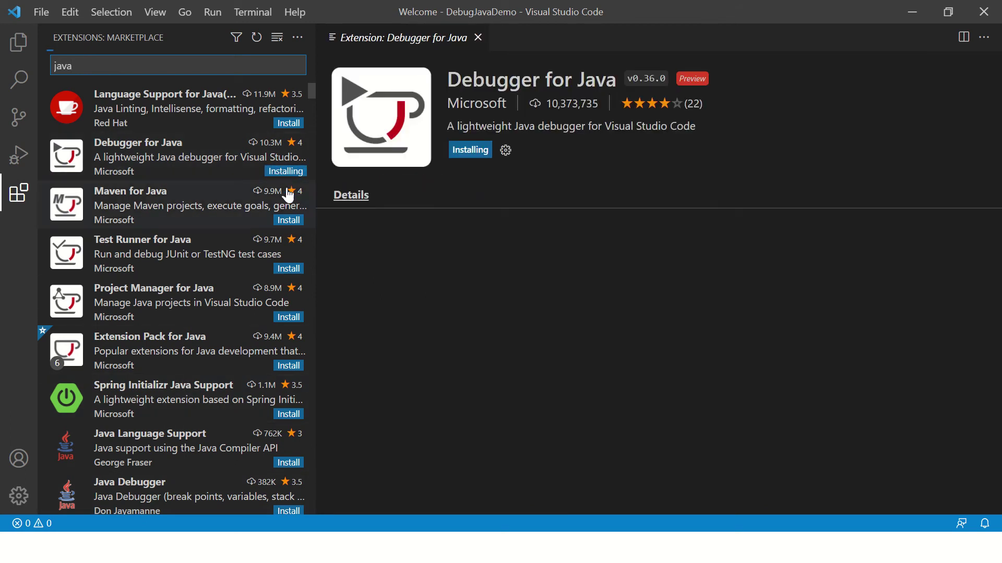
click(288, 230)
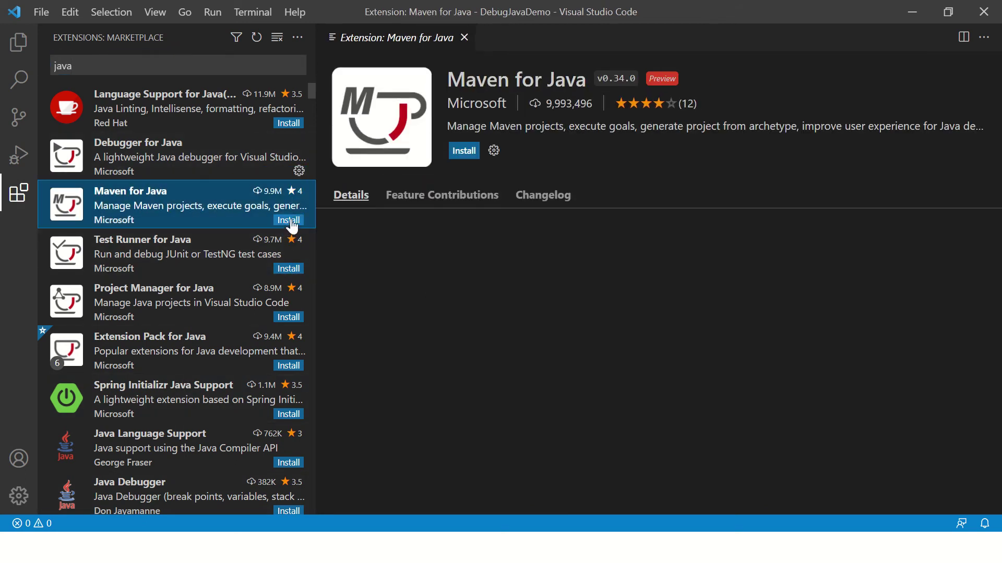
click(287, 269)
click(288, 316)
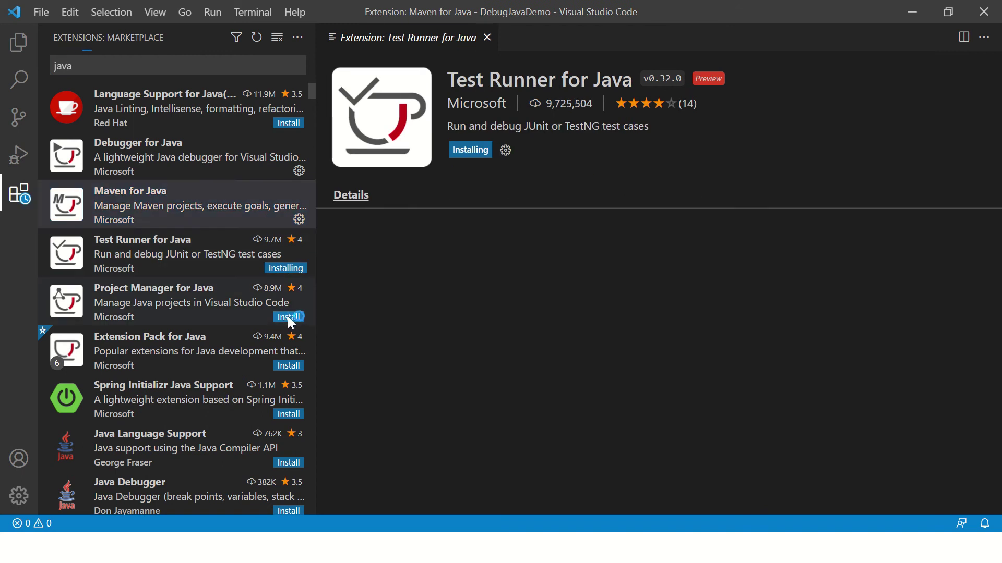
click(289, 365)
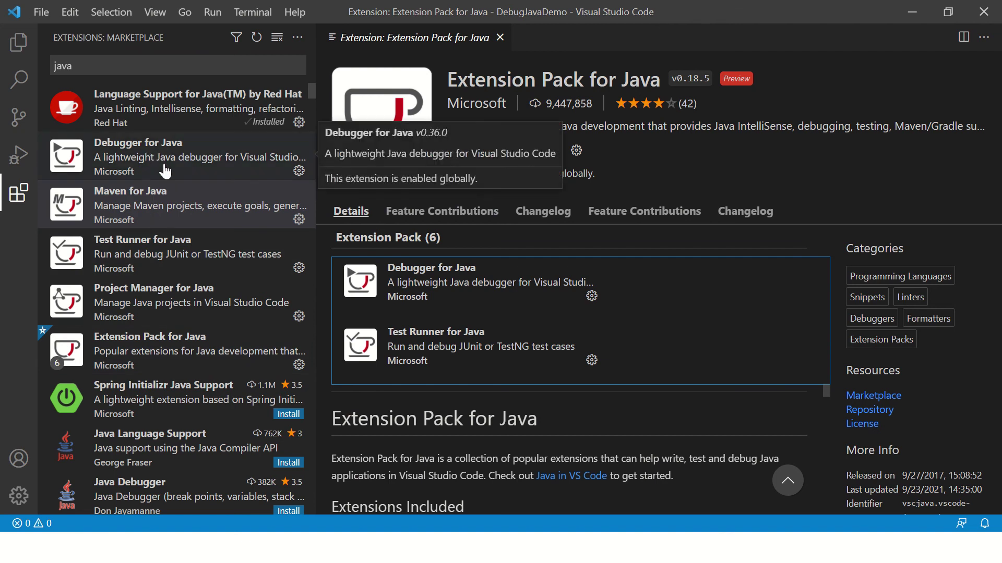
click(19, 43)
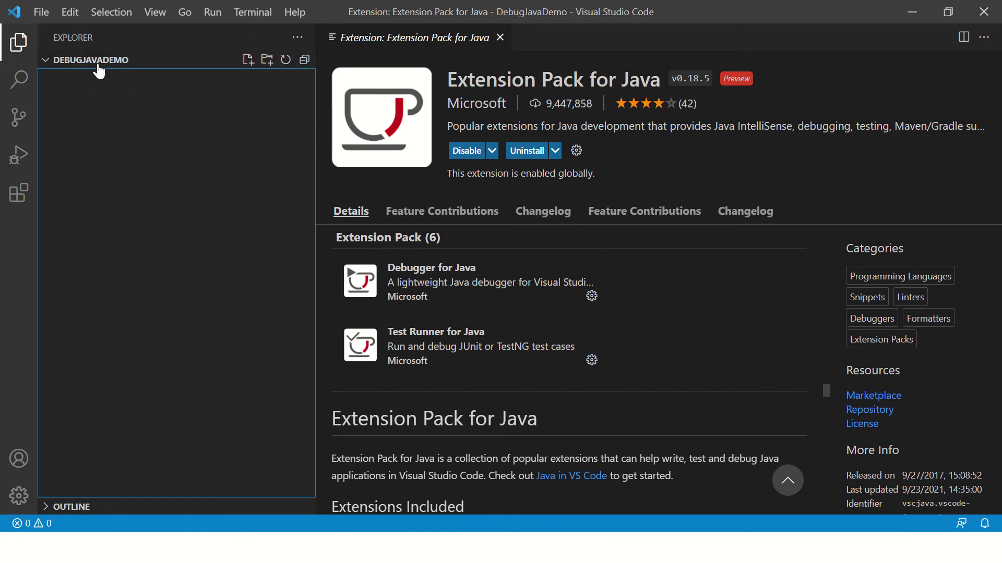
Step: Create a new file named Sum.java in the DebugJavaDemo workspace
click(248, 61)
text(Sum)
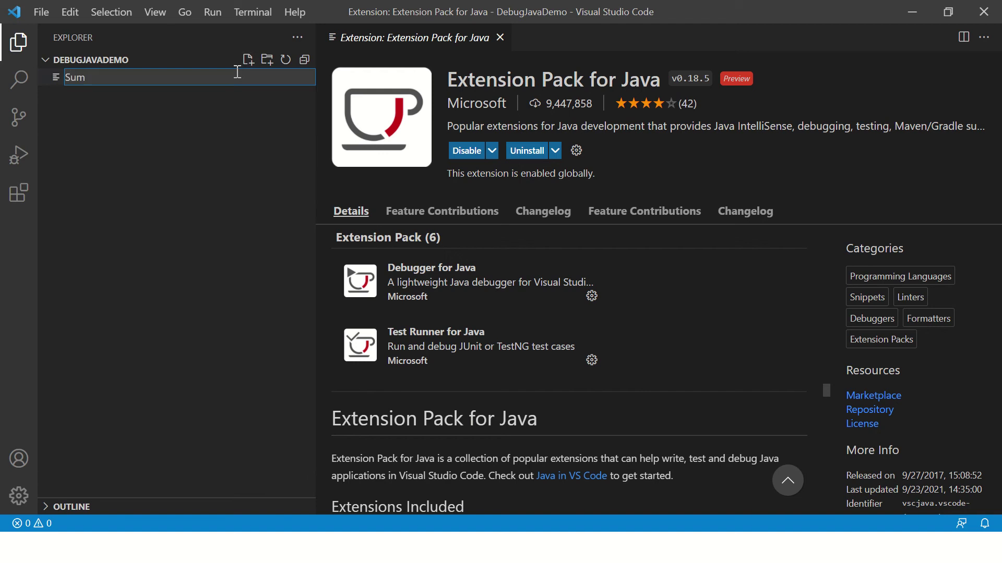
text(.)
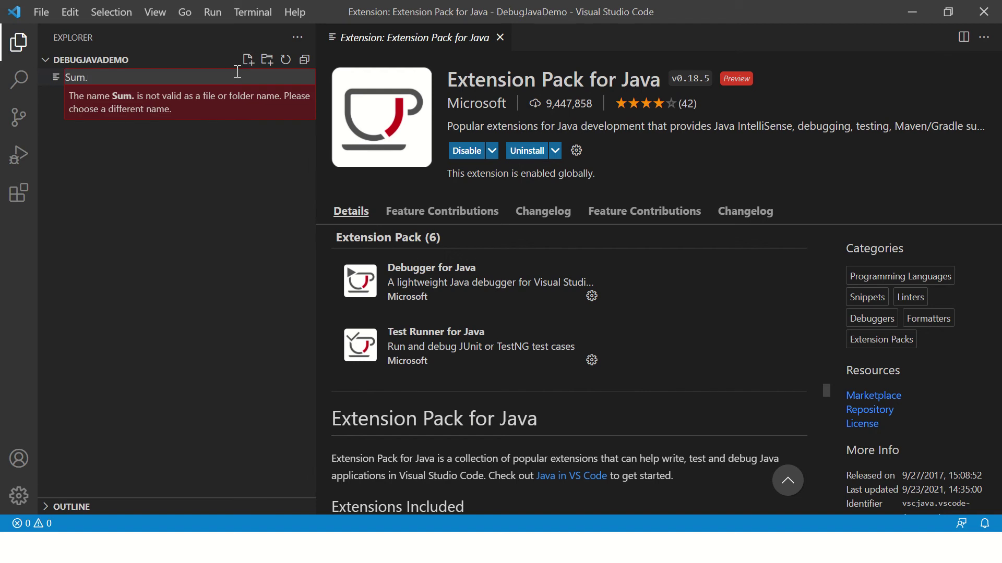
text(java)
key(Return)
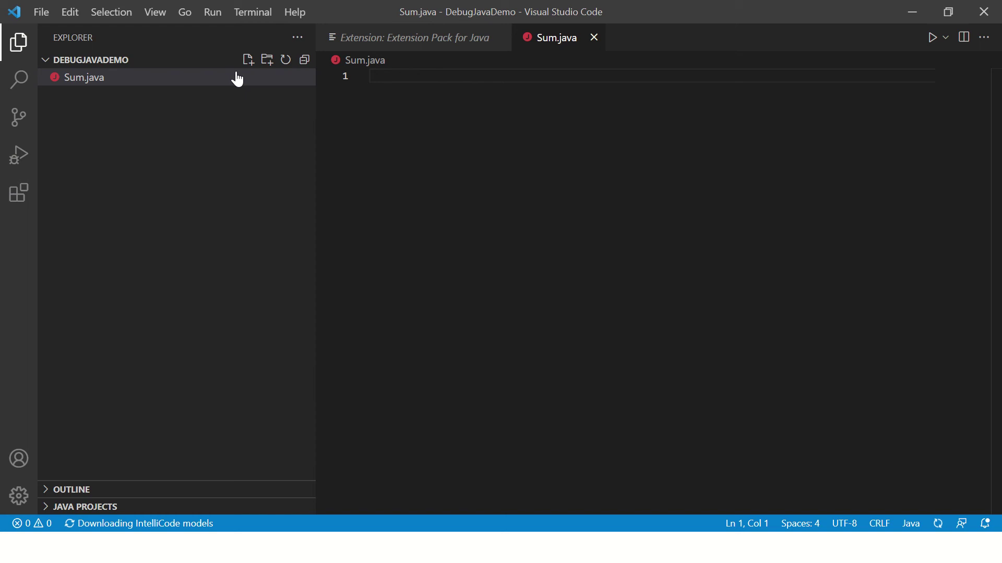
text(class Su)
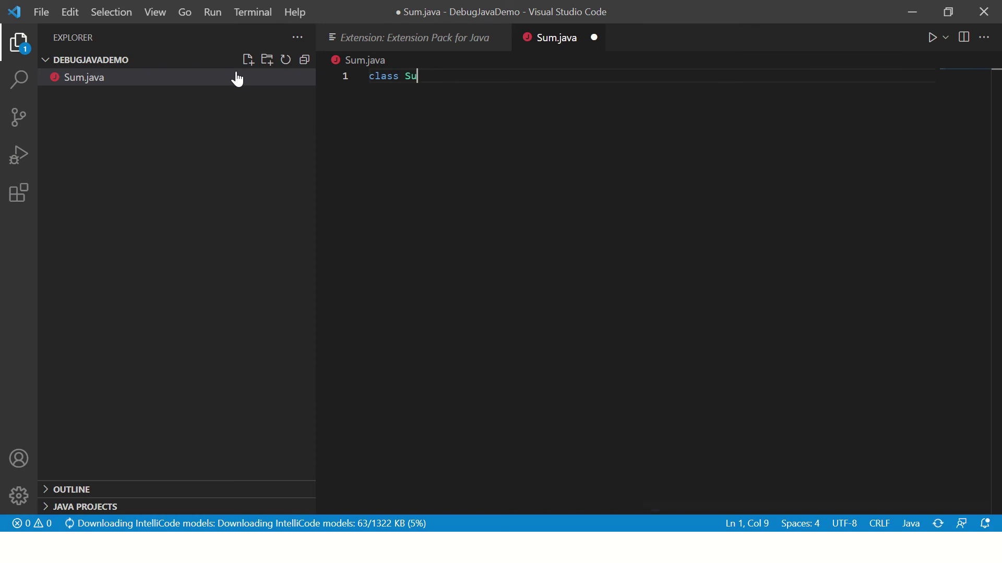
text(m{)
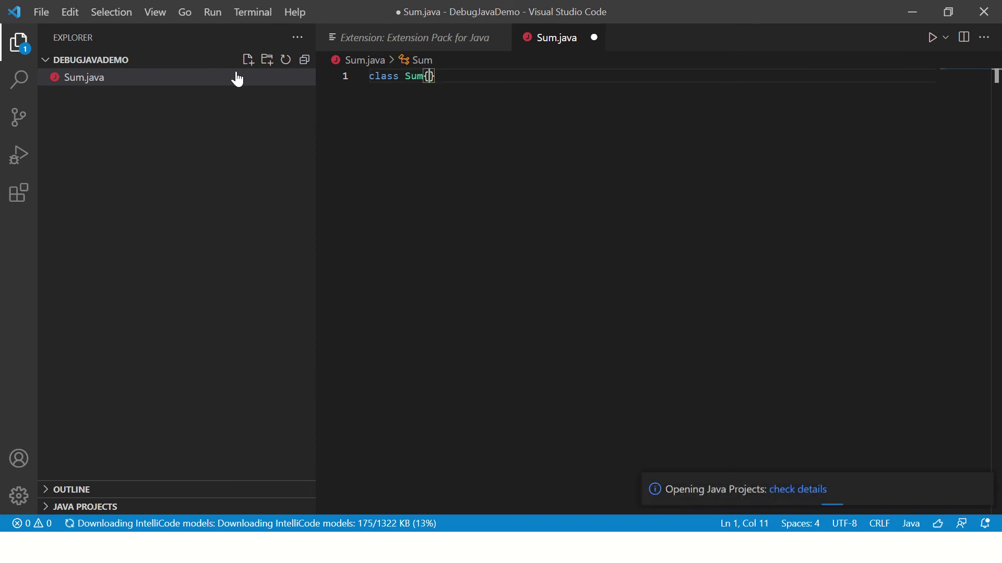
Step: Write the Sum class with a main(String[] args) method declaring num1 and num2
key(Return)
text(publi)
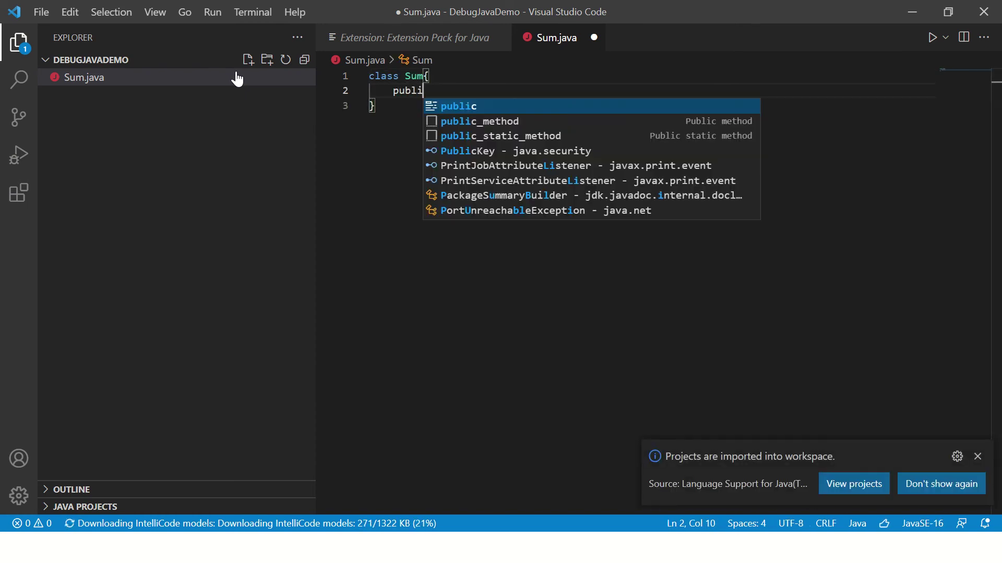
text(c static)
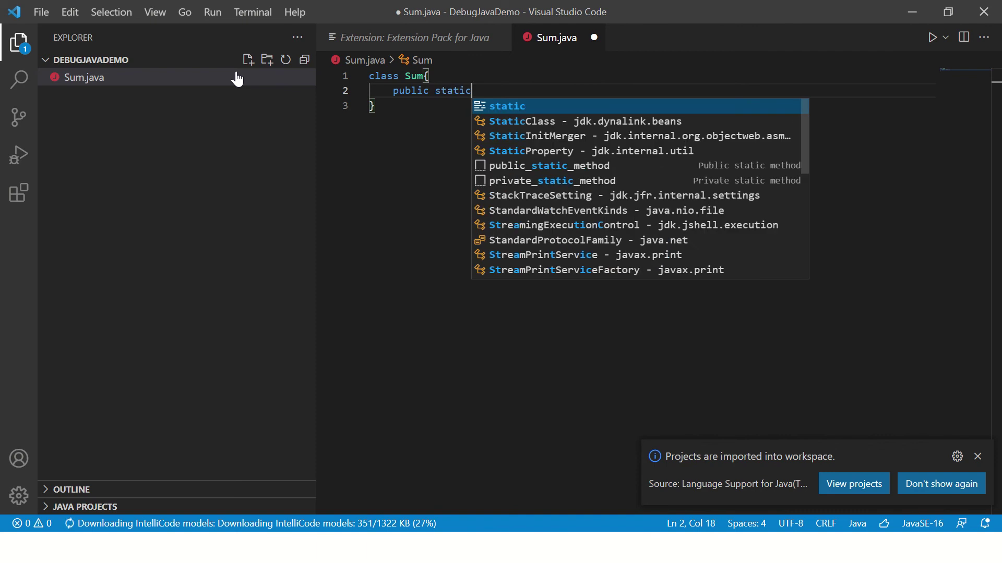
text( void)
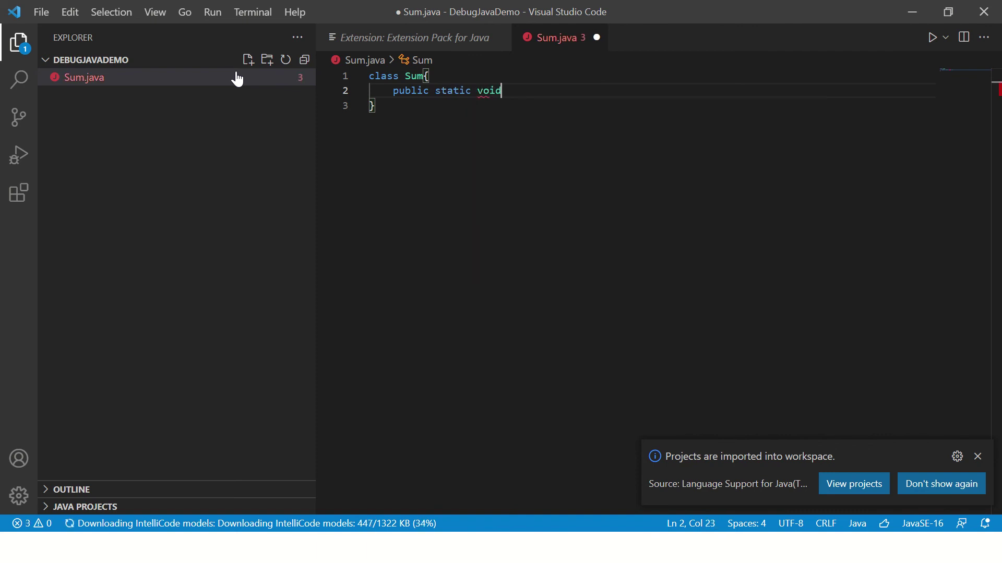
text( main()
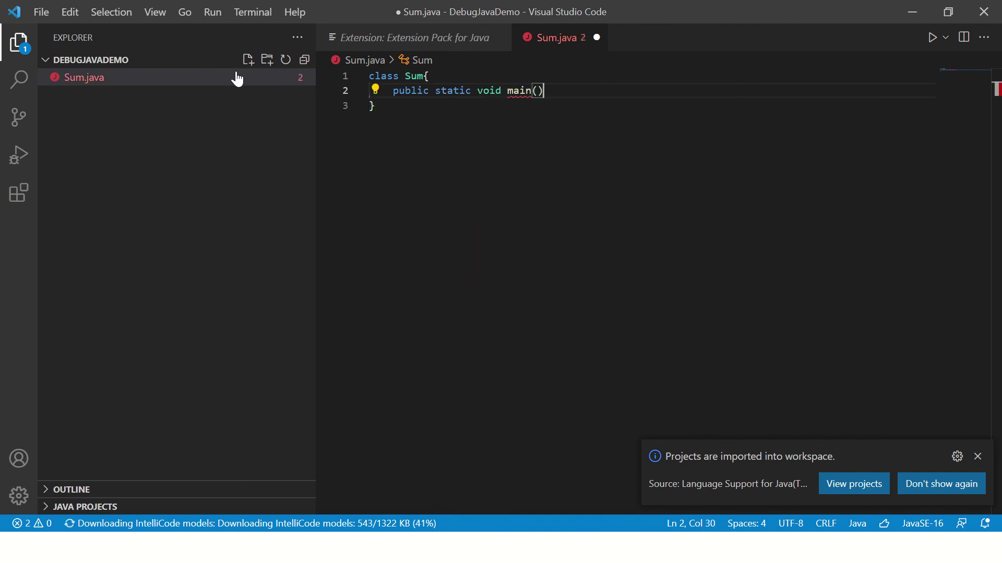
text(String )
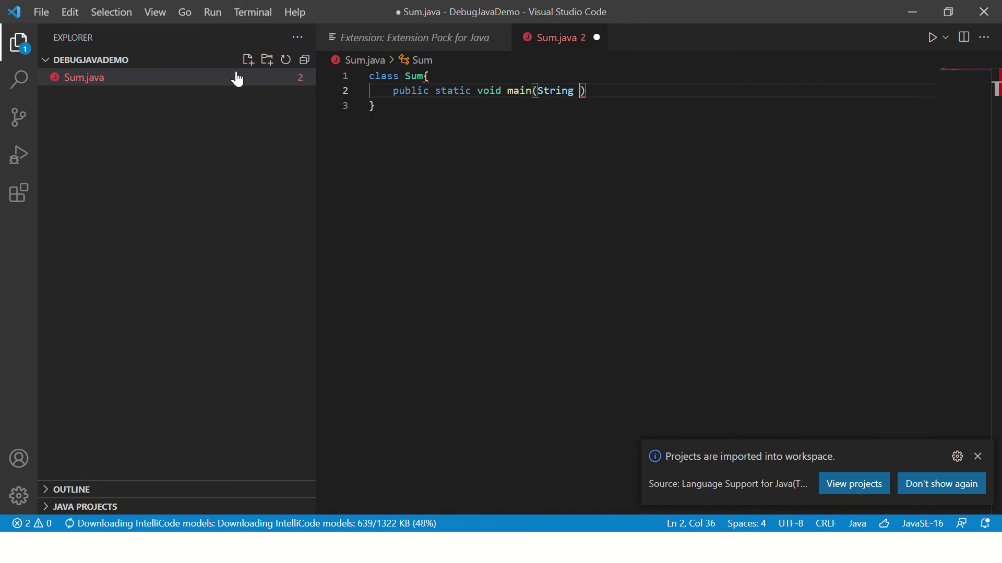
text([)
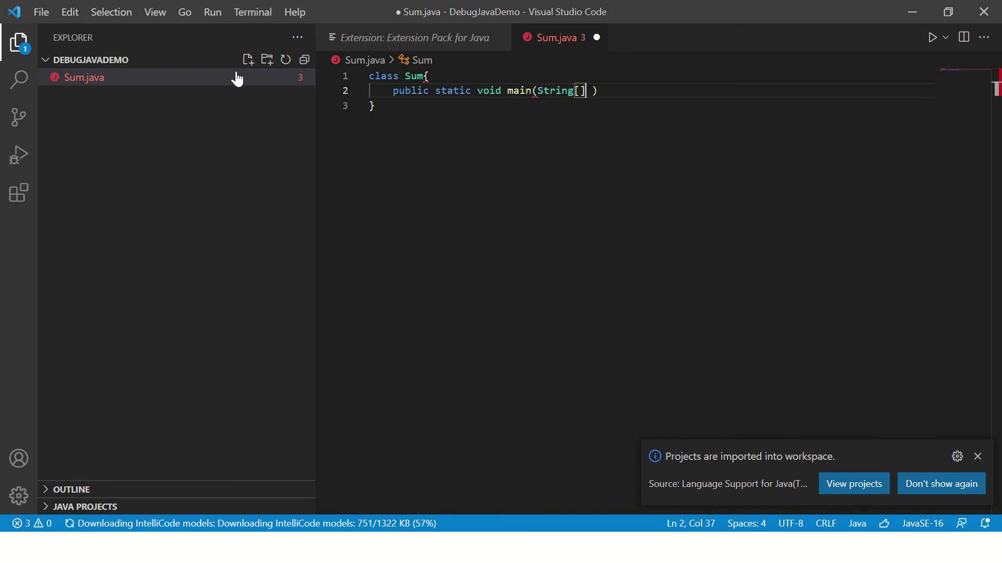
text(] args)
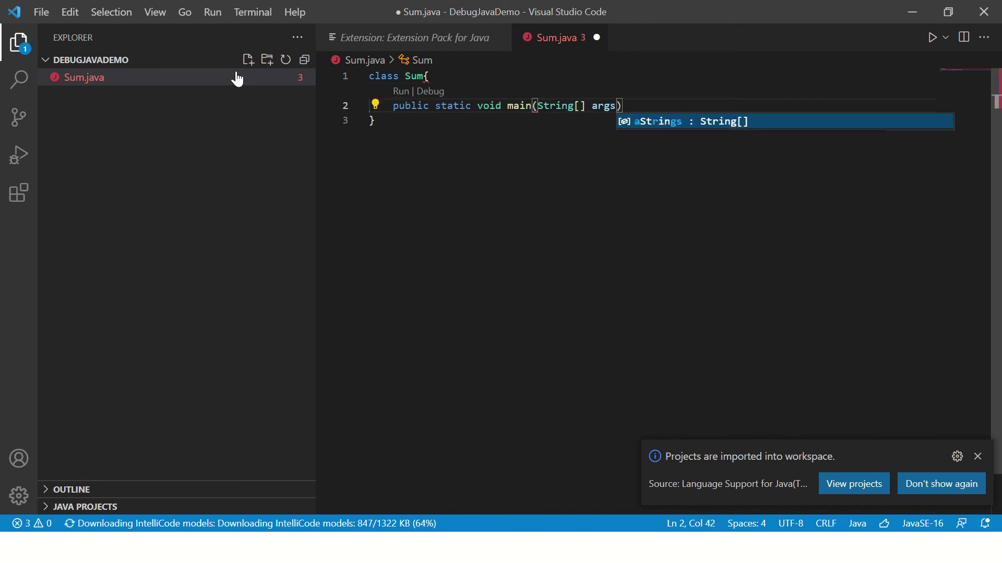
key(Escape)
text({)
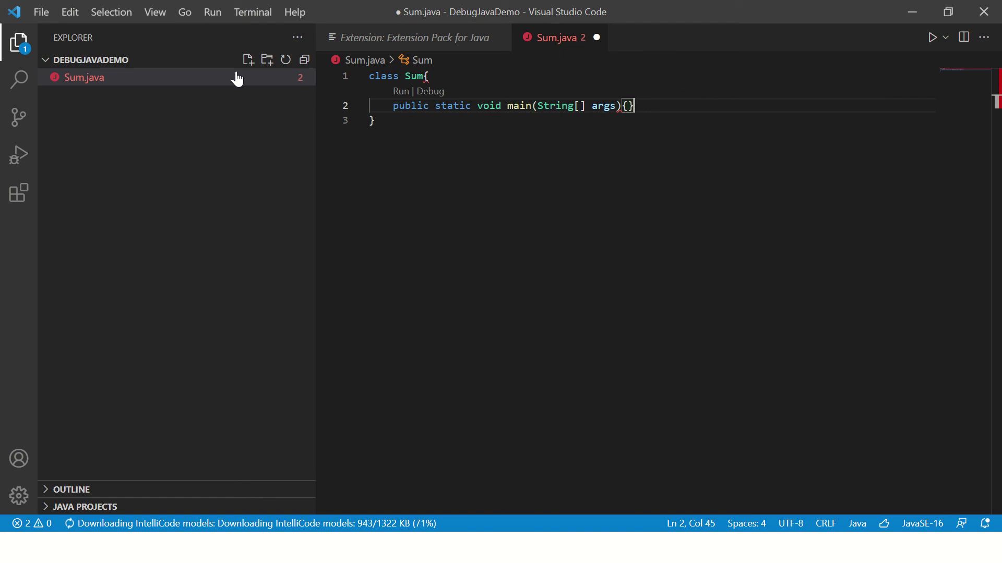
key(Return)
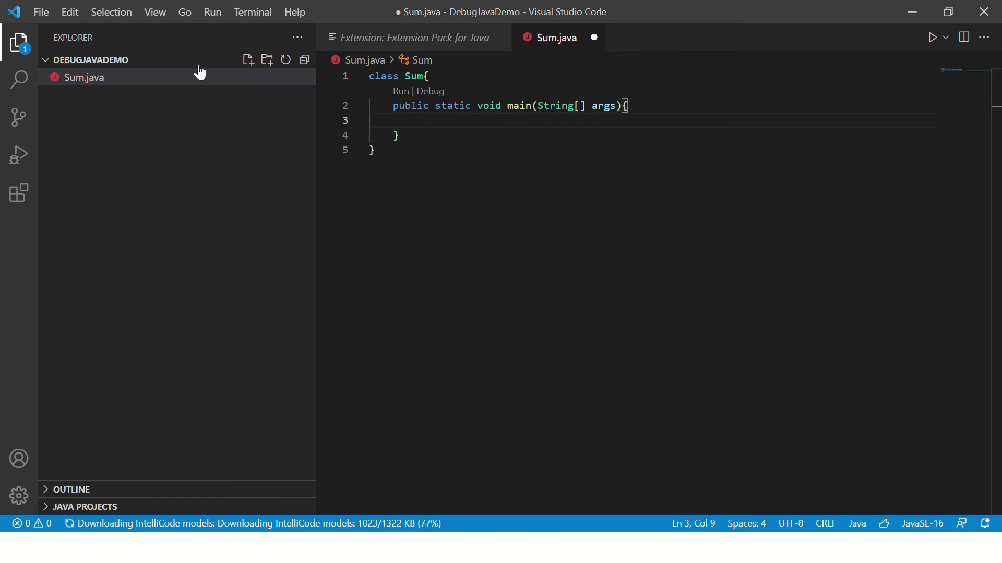
text(int)
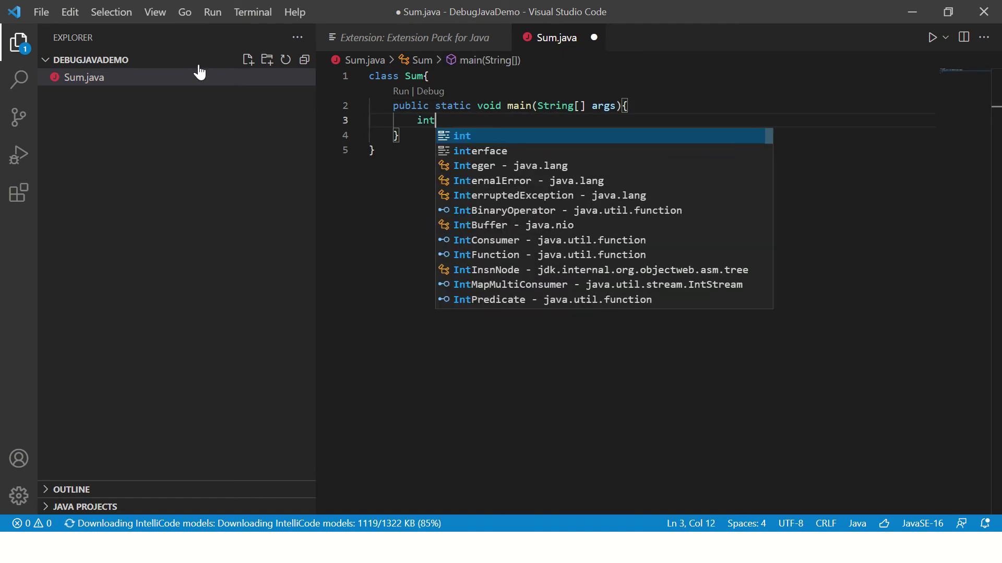
text( numm)
key(BackSpace)
text(1)
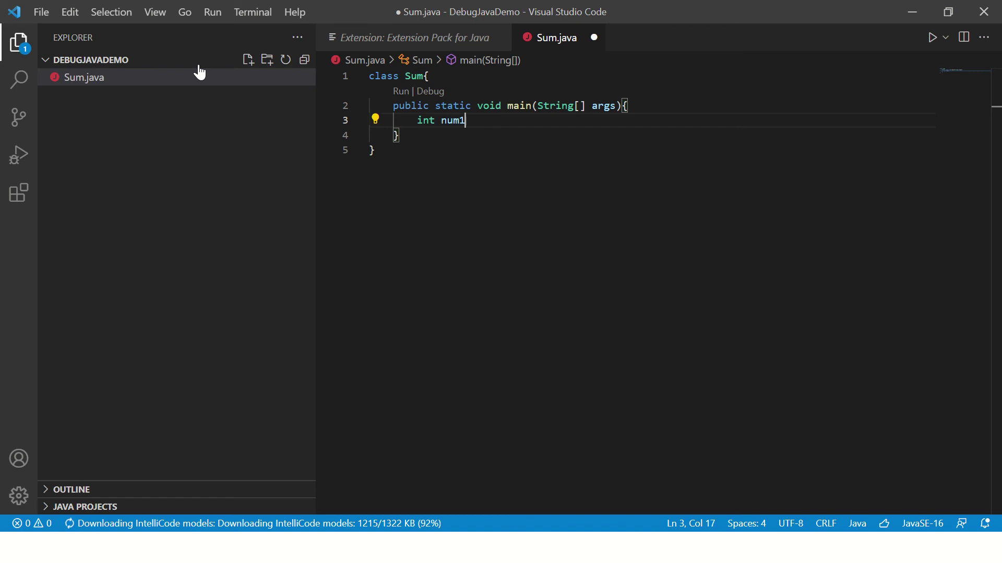
text(=10;)
key(Return)
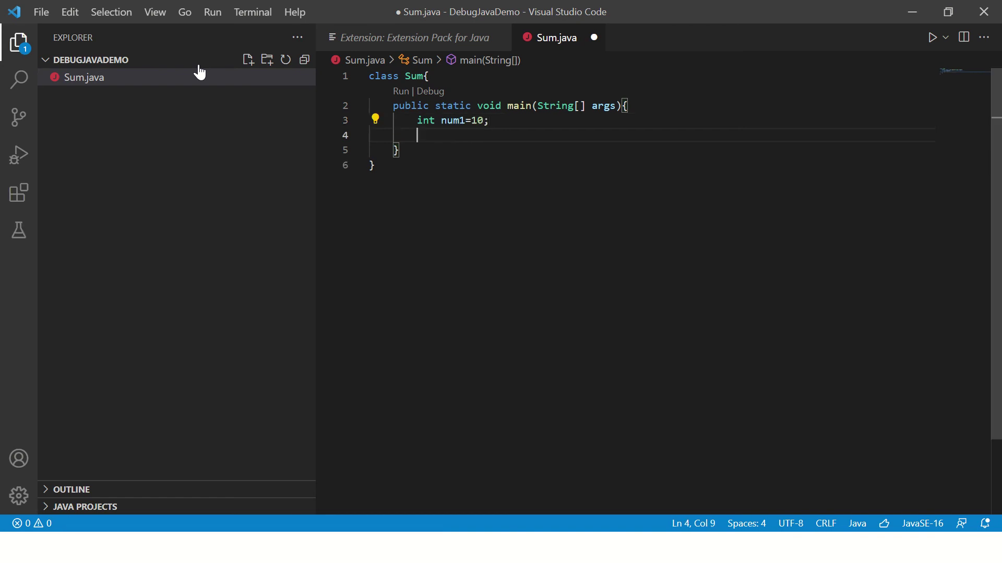
text(int num)
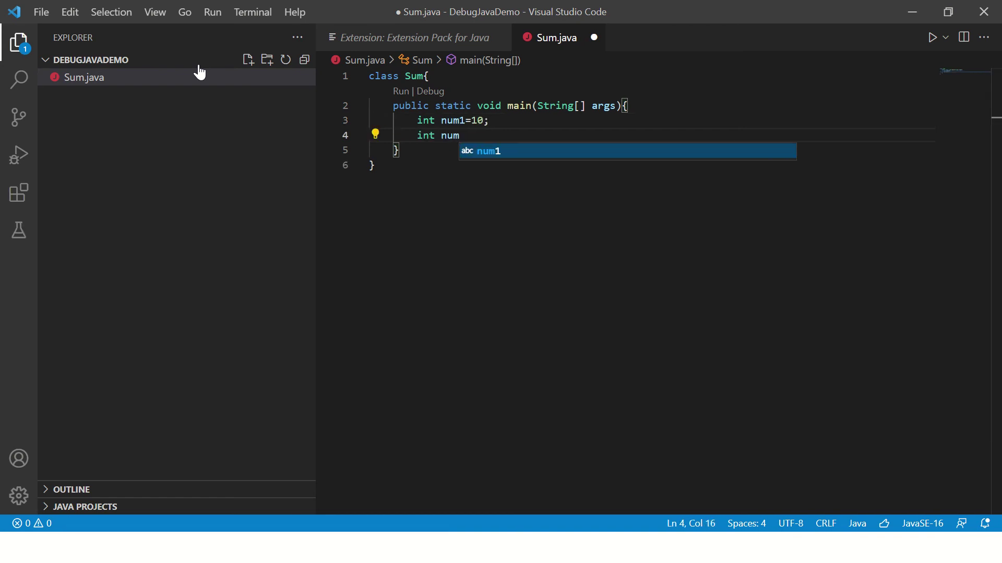
text(2=)
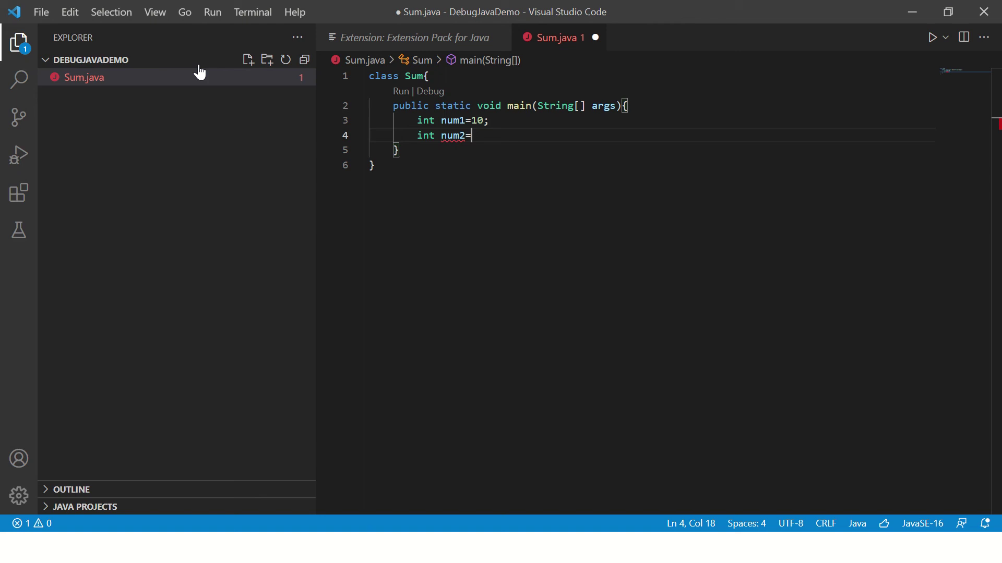
text(20)
key(Return)
text(i)
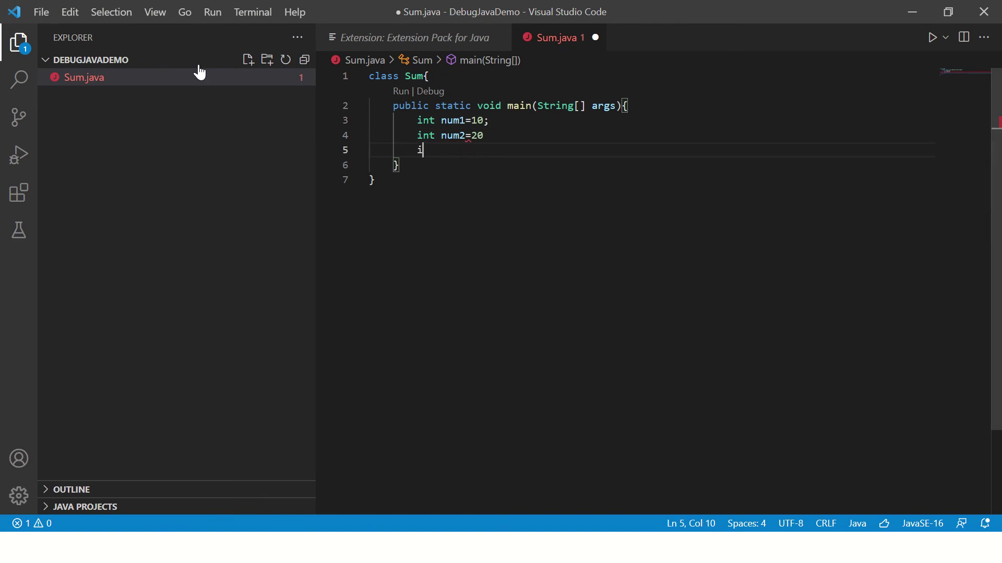
text(nt sume)
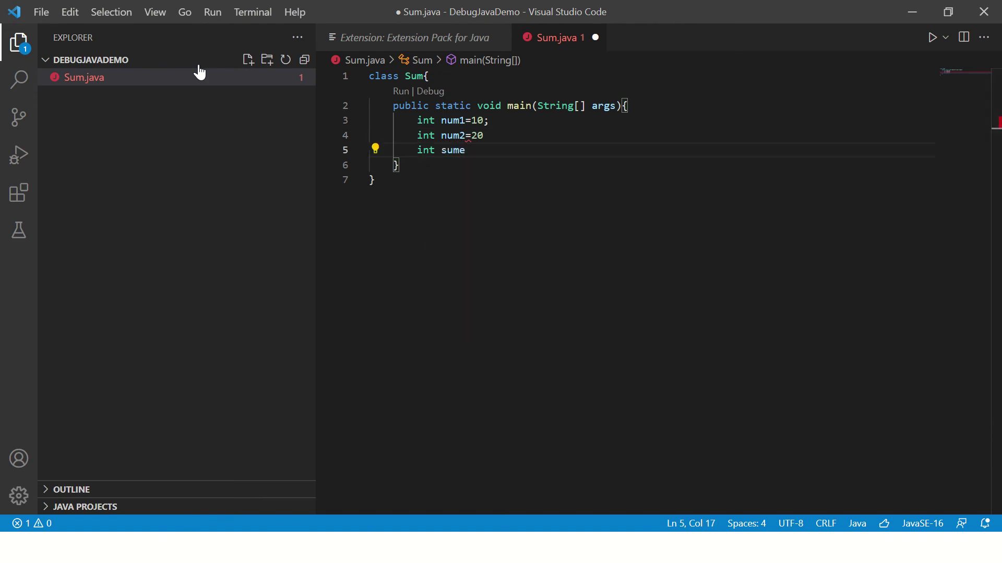
text(;)
Step: Correct the misspelled sume to sum and add the assignment sum = num1 + num2
key(Down)
key(Down)
key(Up)
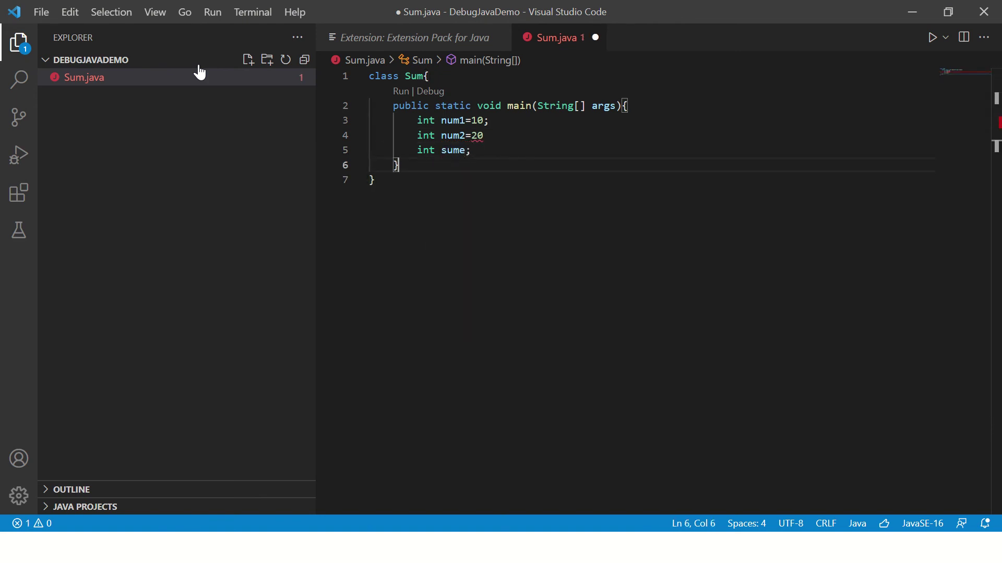
key(Left)
key(Left)
key(Up)
key(Left)
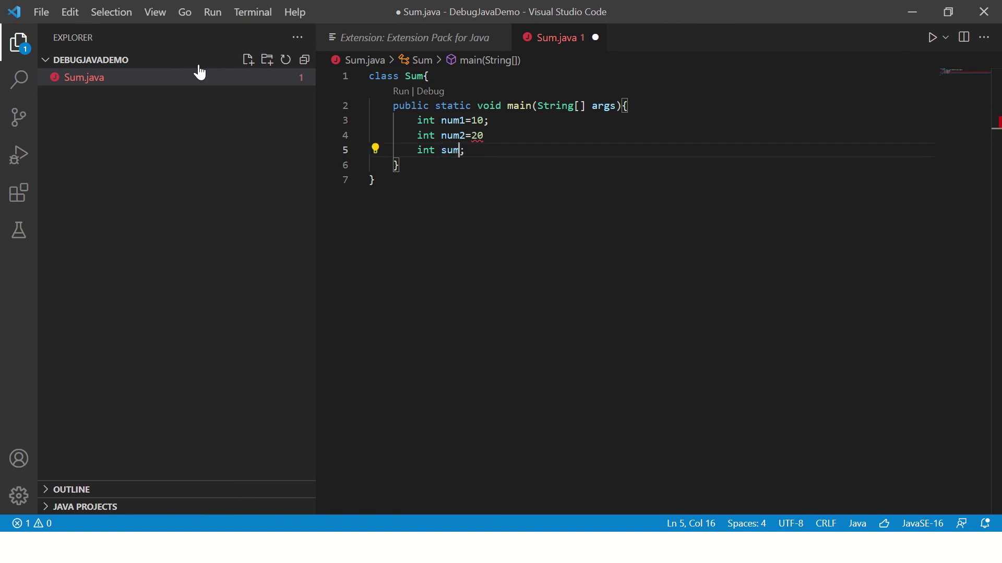
key(BackSpace)
key(End)
key(Return)
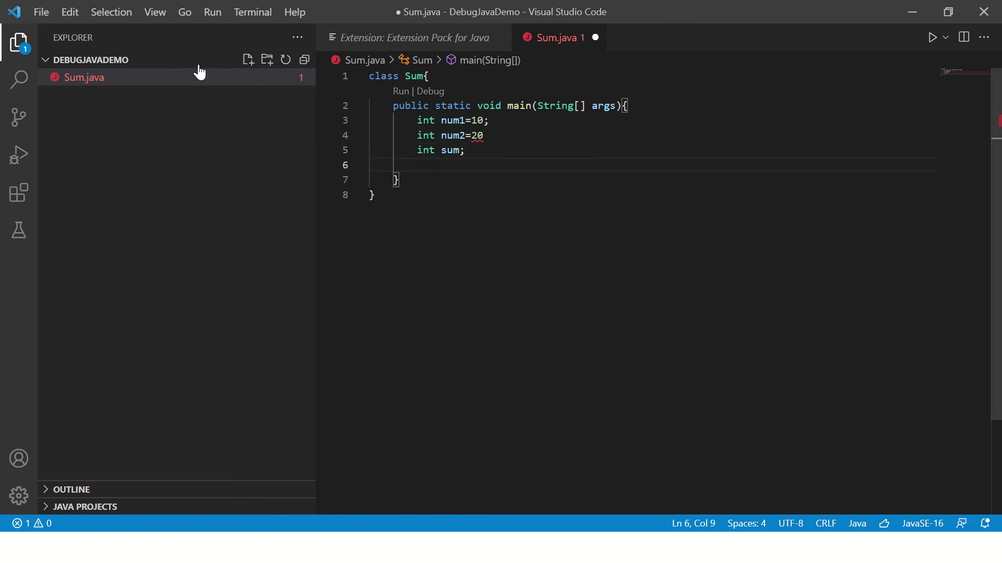
text(sum=l)
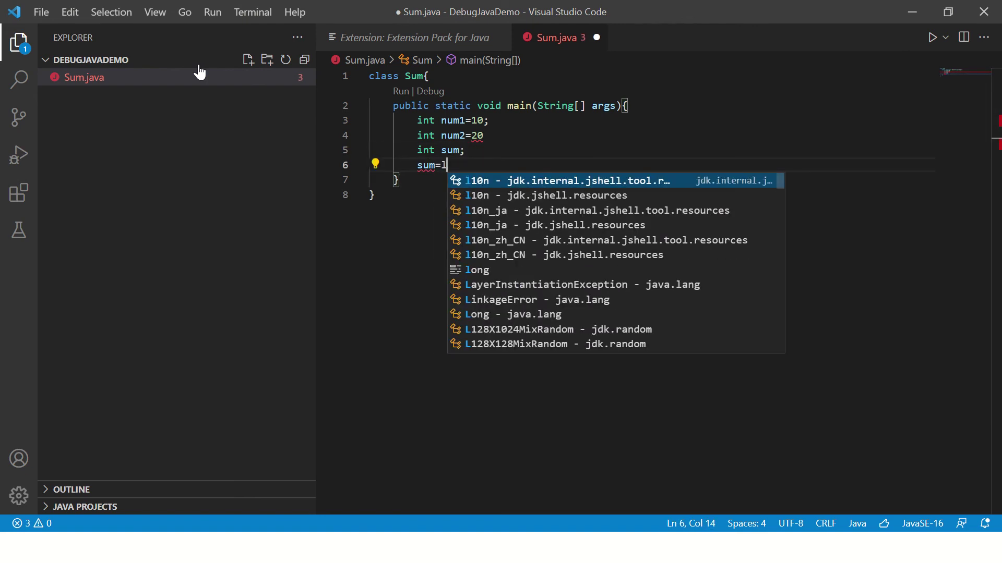
key(BackSpace)
text(num1)
key(Escape)
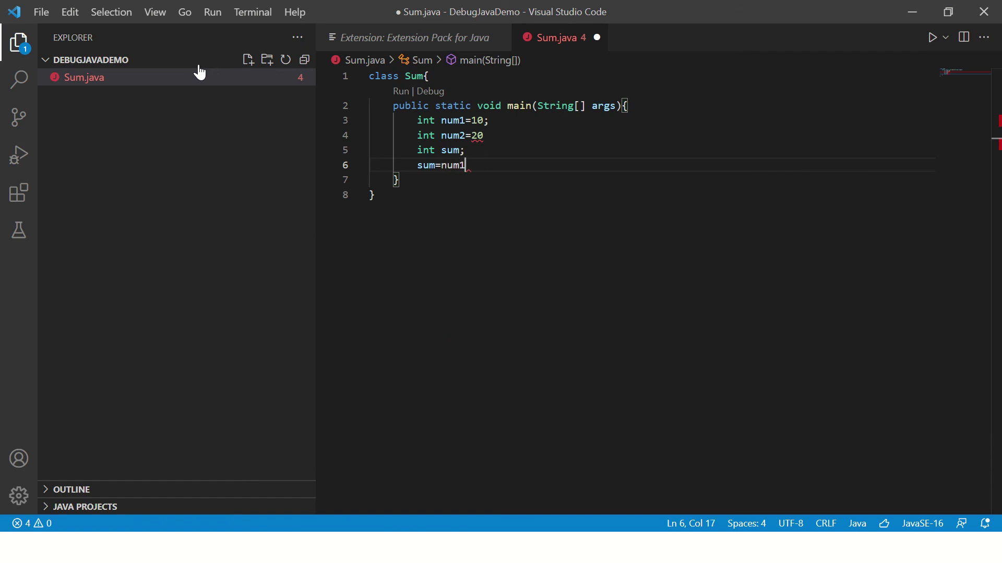
text(+num)
key(Down)
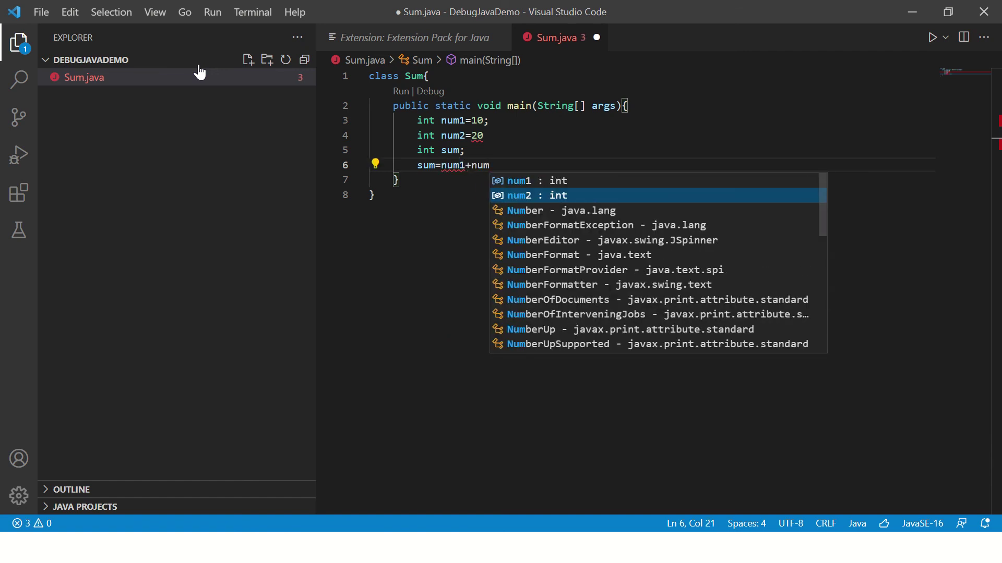
key(Return)
text(;)
Step: Add a println statement printing "Sum="+sum and save Sum.java
key(Return)
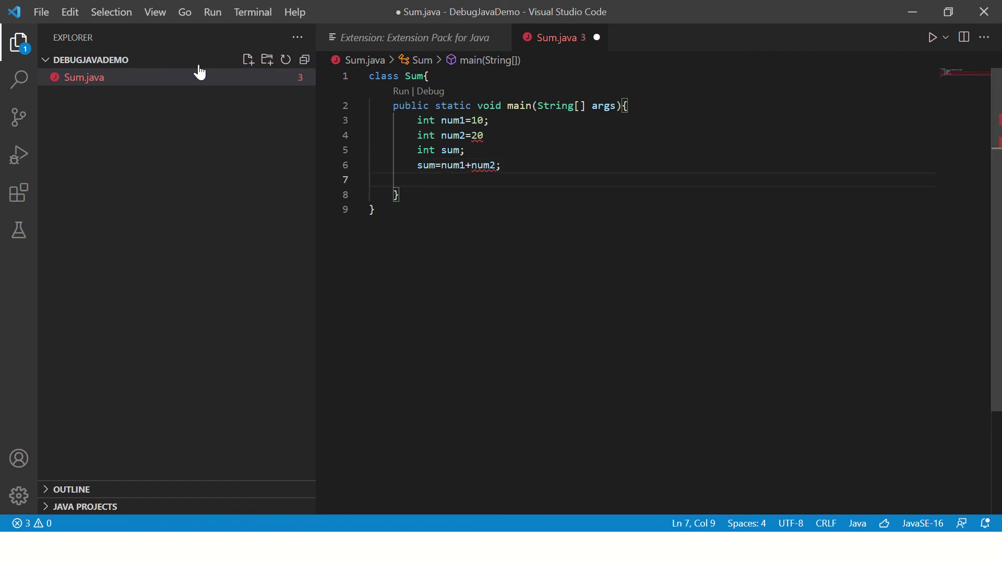
text(sys)
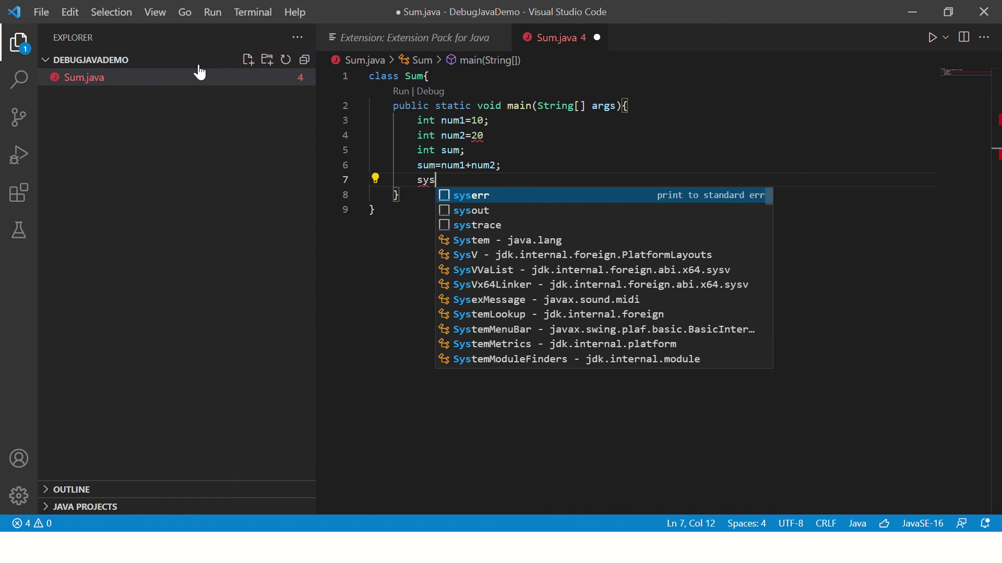
text(out)
key(Return)
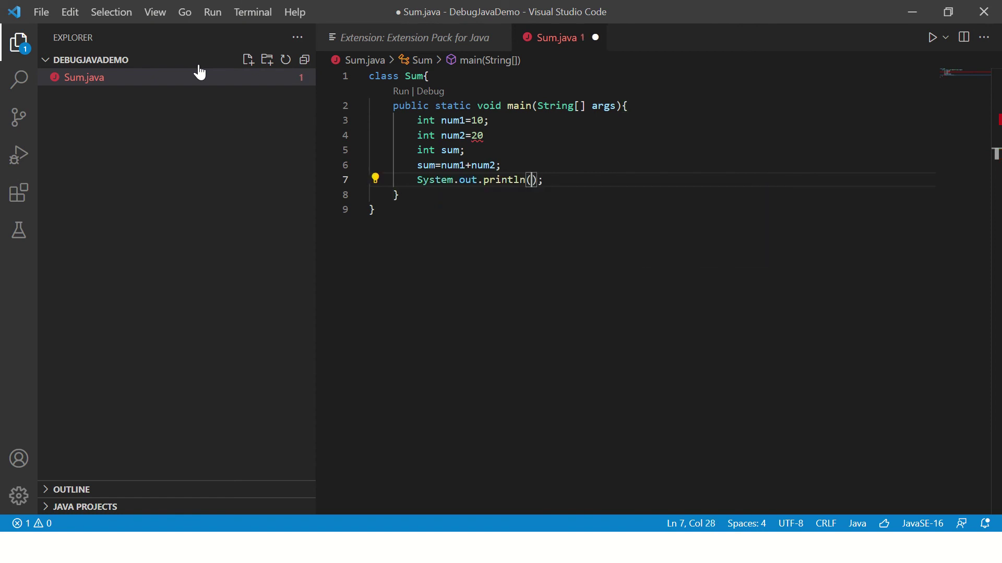
text("Sum)
text(=")
text(+sum)
key(Escape)
key(ctrl+s)
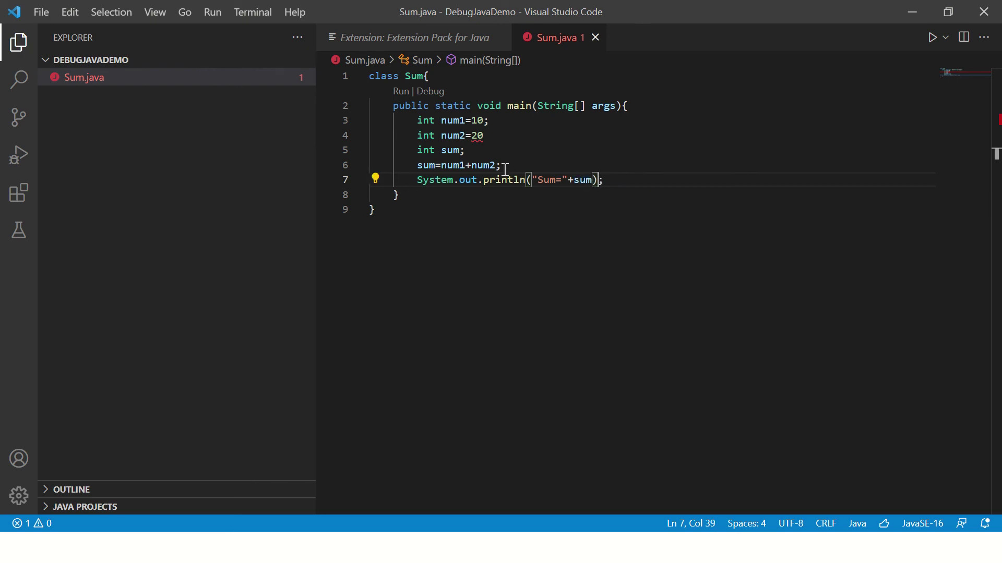
Step: End the num2=20 line with a semicolon, save, and run the program
click(487, 135)
text(;)
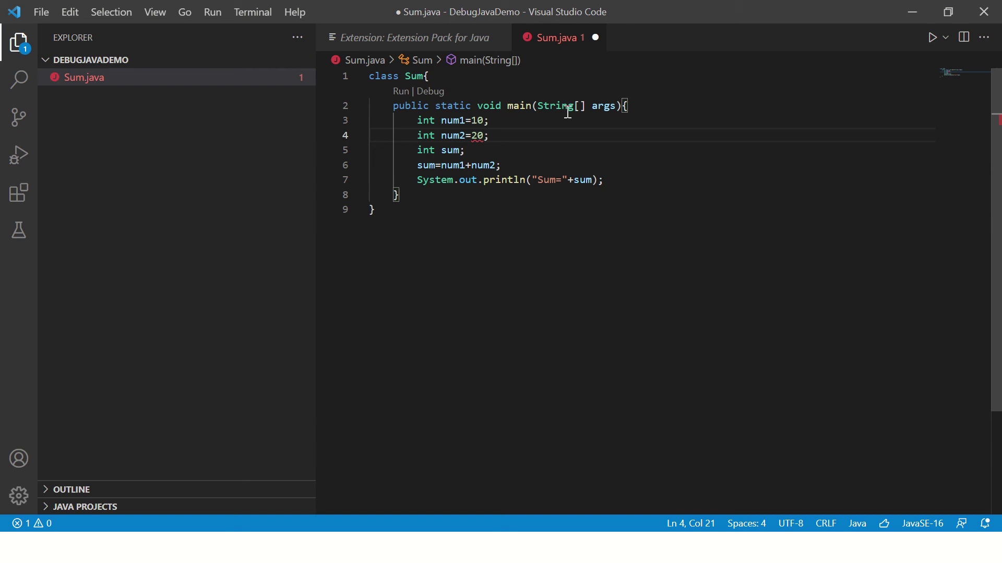
key(ctrl+s)
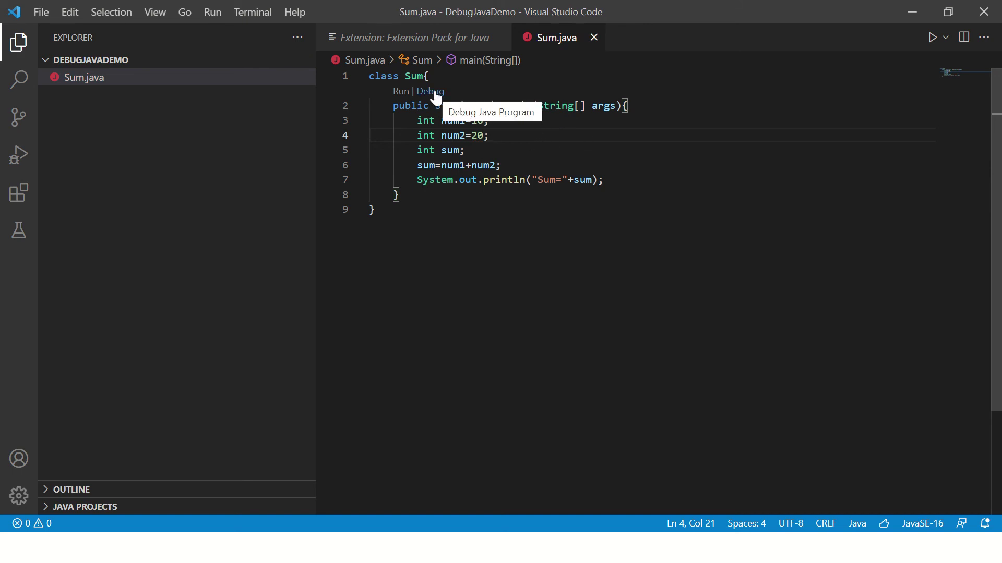
click(400, 91)
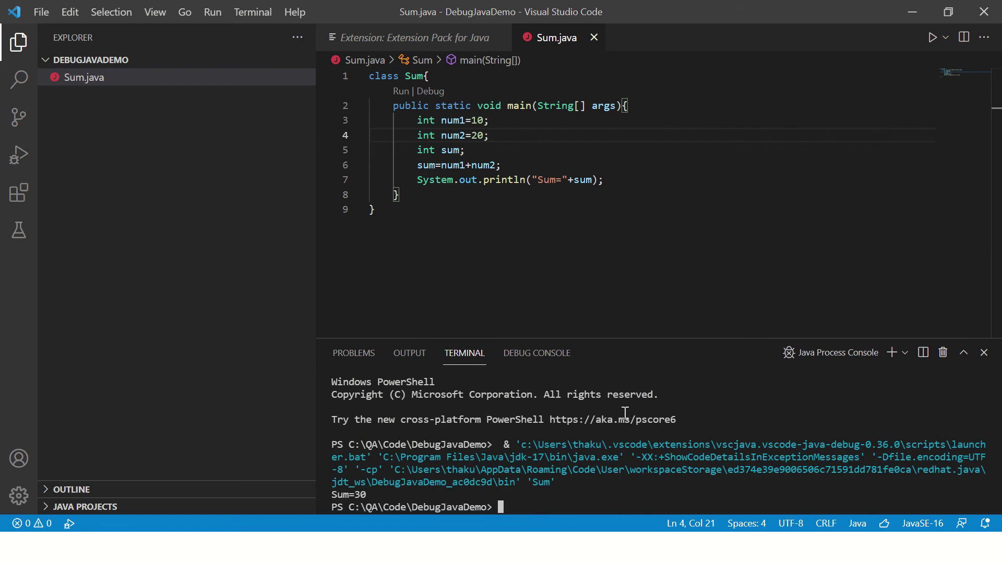
Step: Select the Sum=30 output, then add a breakpoint on the num1=10 line
double_click(352, 495)
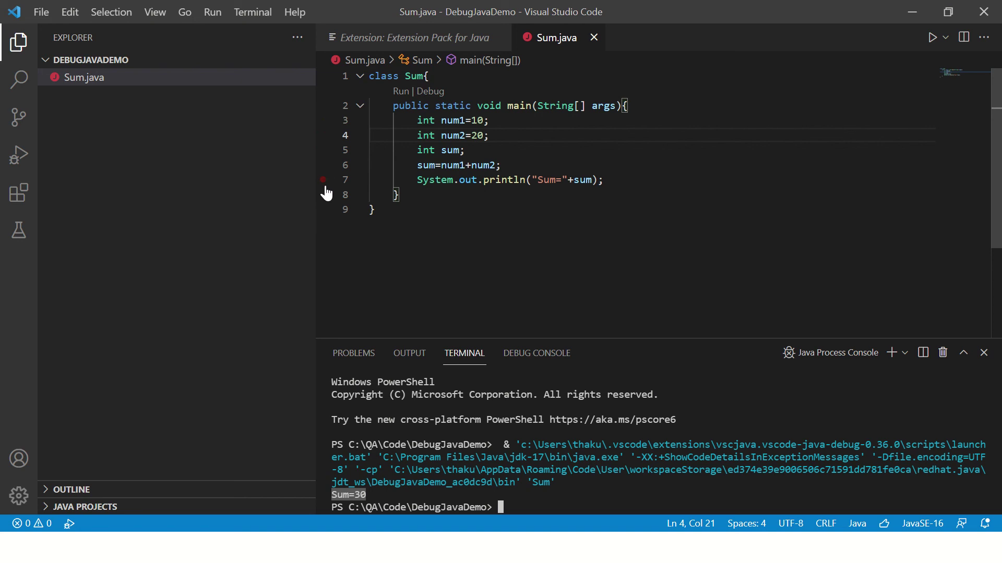
click(323, 120)
click(158, 15)
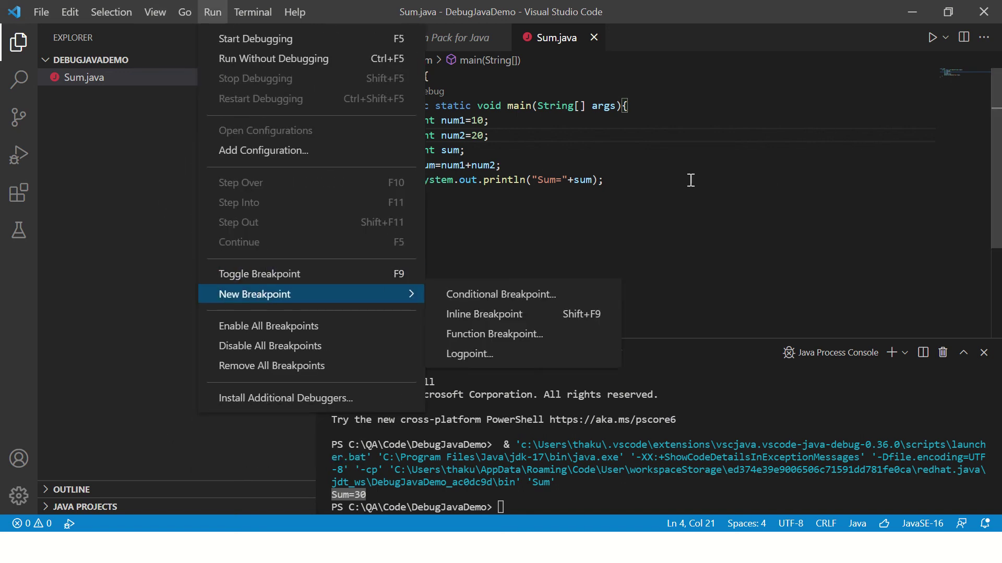
click(640, 119)
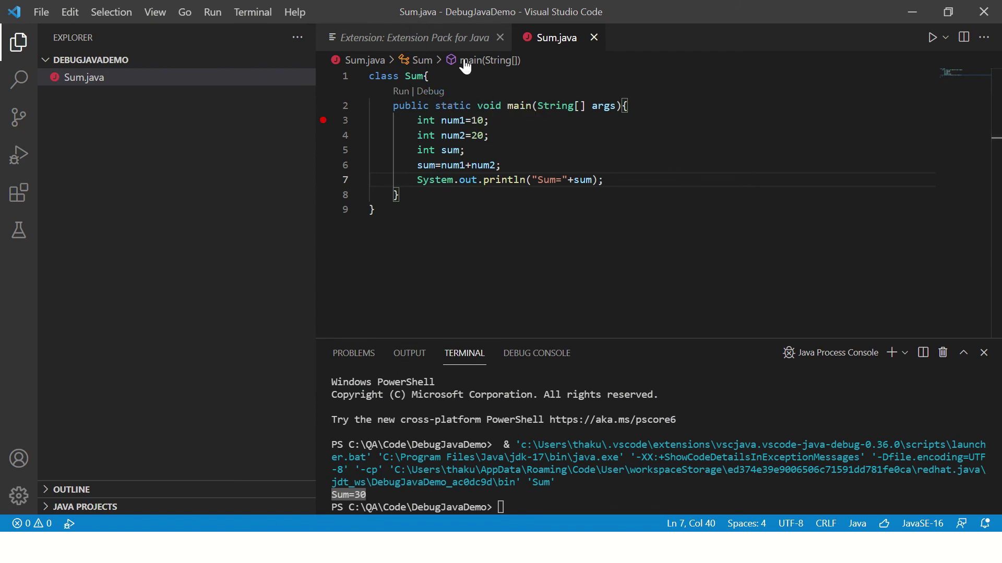
Step: Start debugging and step over lines 3, 4 and 6 to pause at println
click(431, 92)
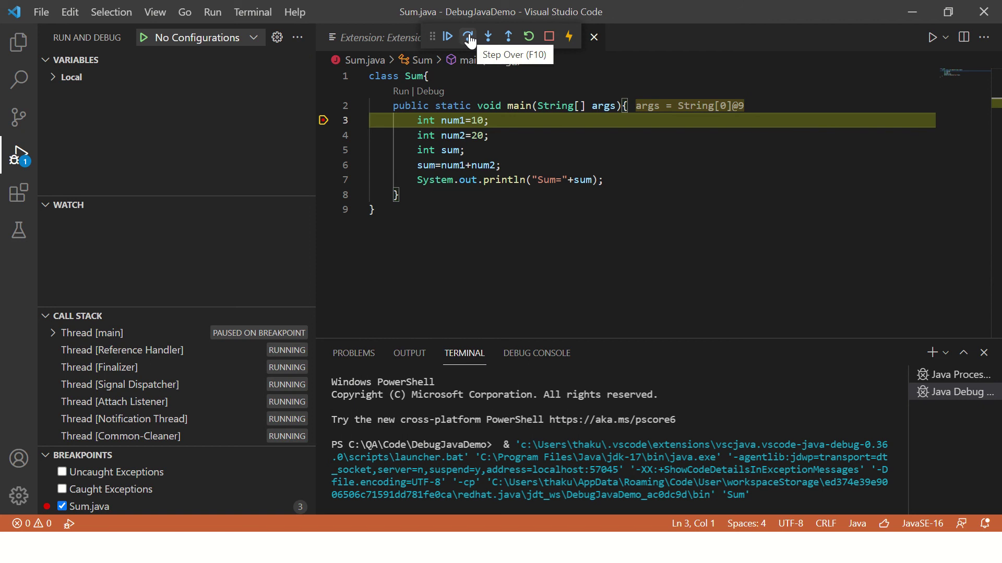
click(468, 37)
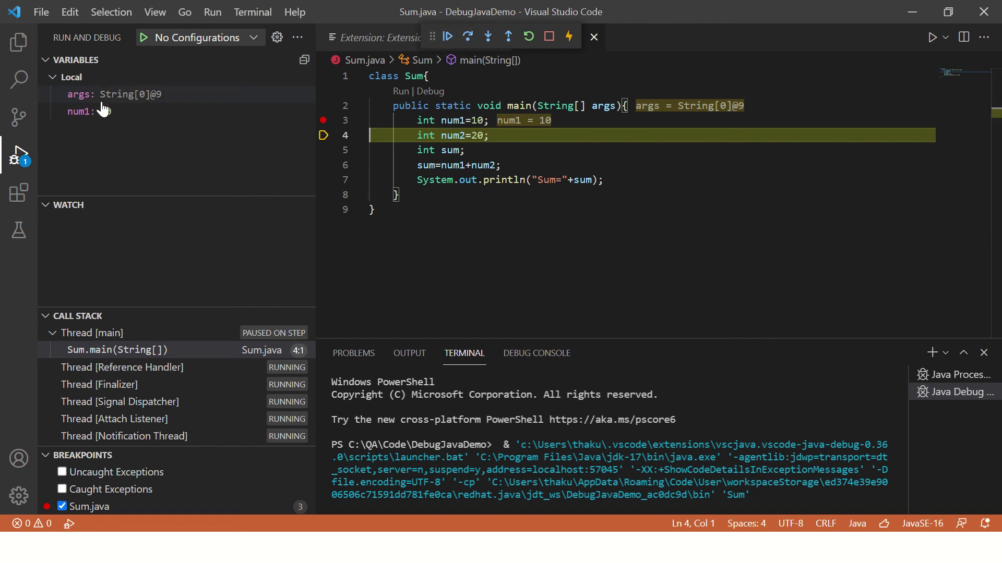
click(469, 37)
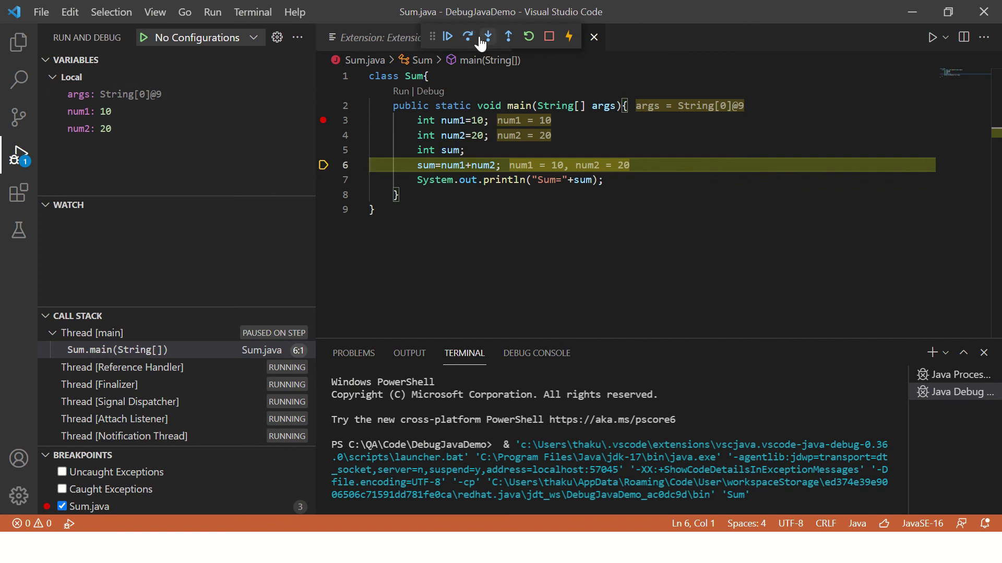
click(468, 36)
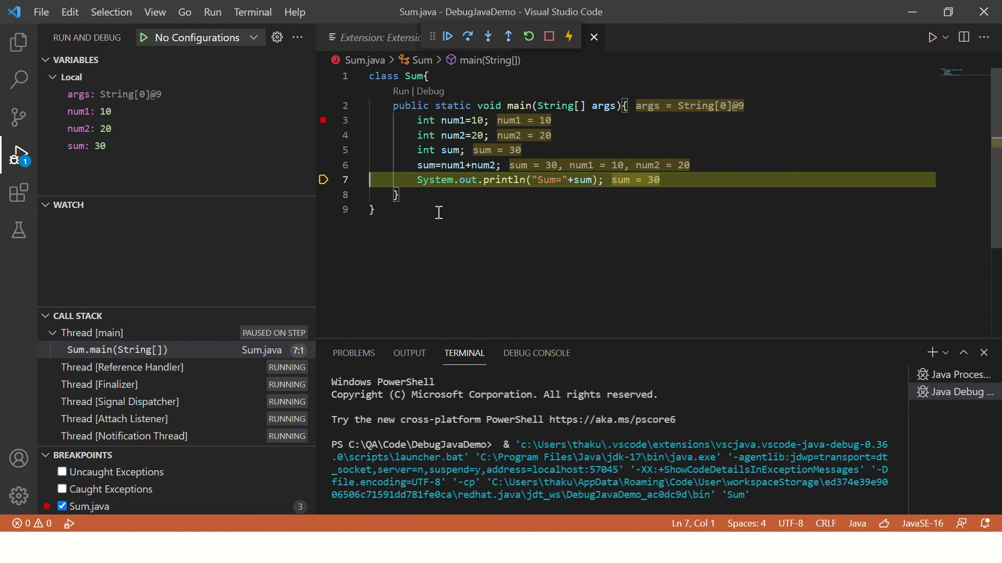
click(508, 165)
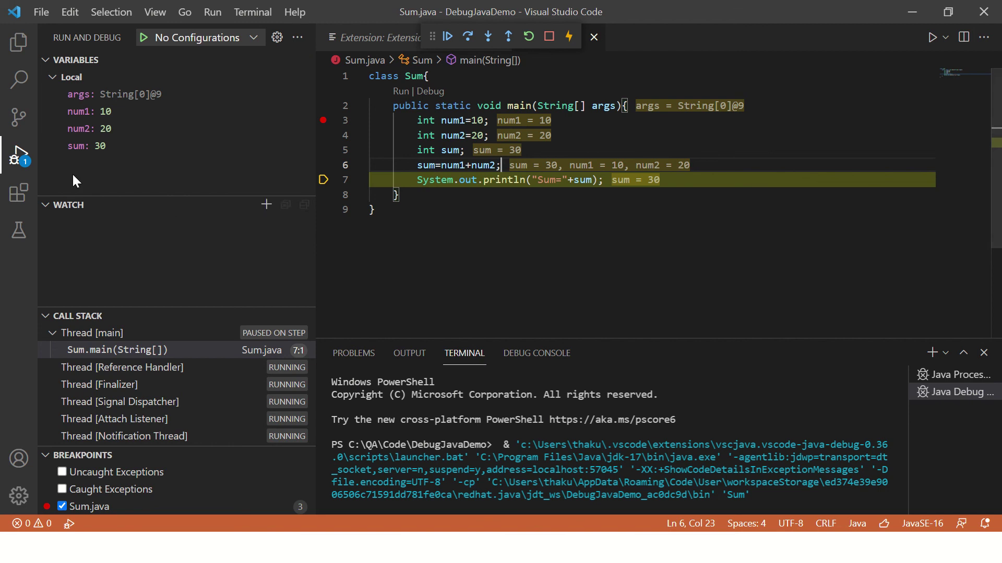
Step: Add num1 from the Variables panel to the Watch list
click(85, 112)
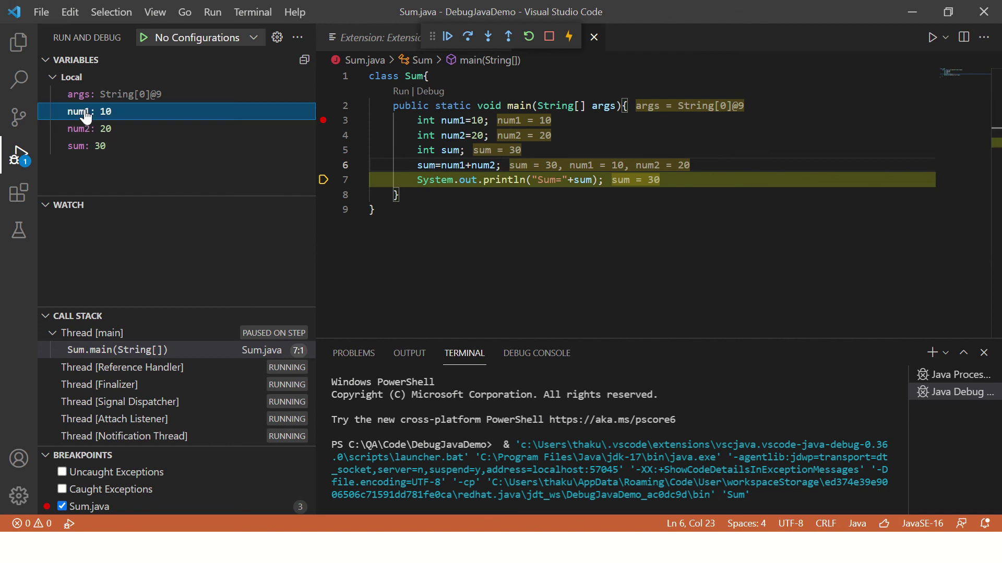
right_click(85, 112)
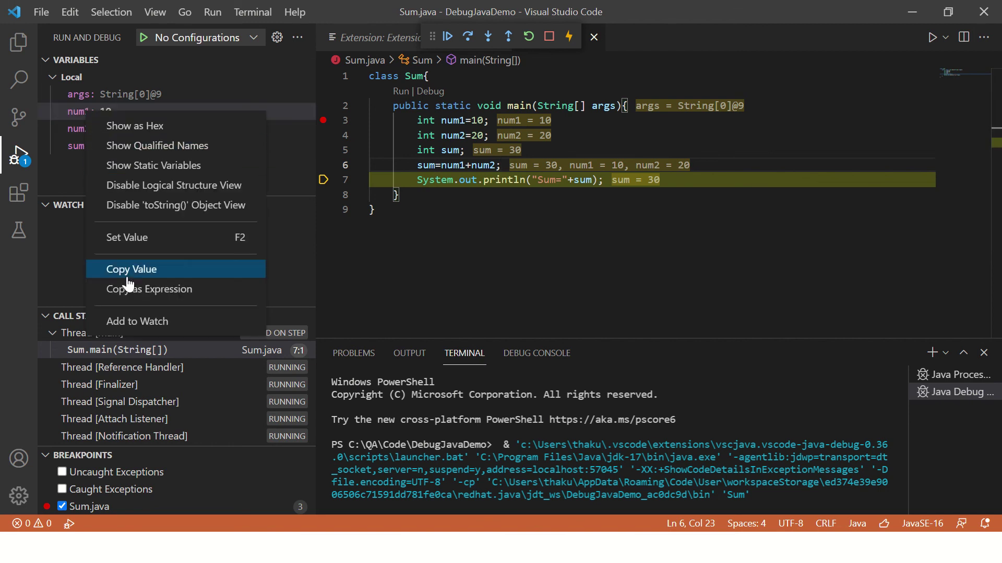
click(130, 321)
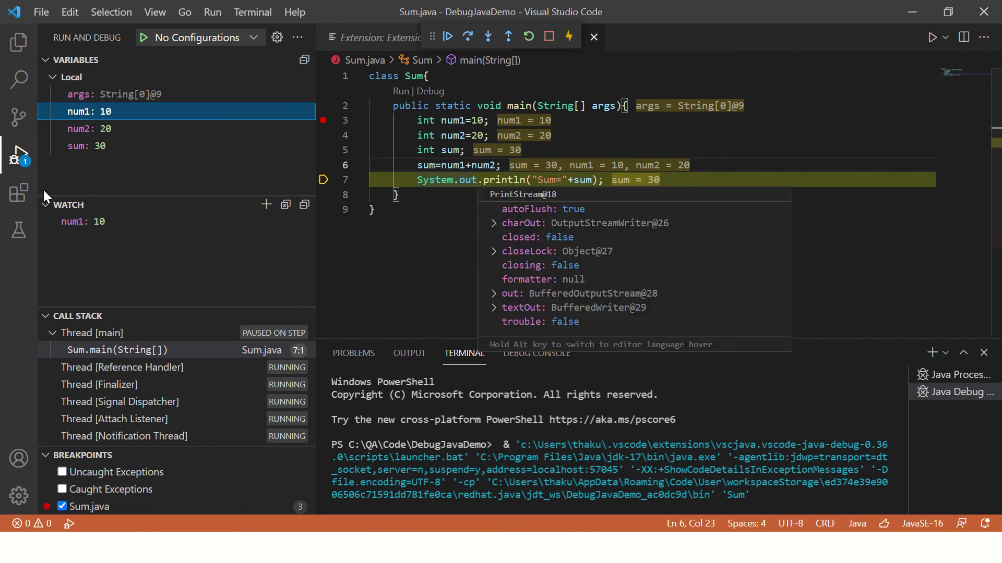
Step: Show the Java extensions list again, then switch to the PowerPoint slide show
click(18, 192)
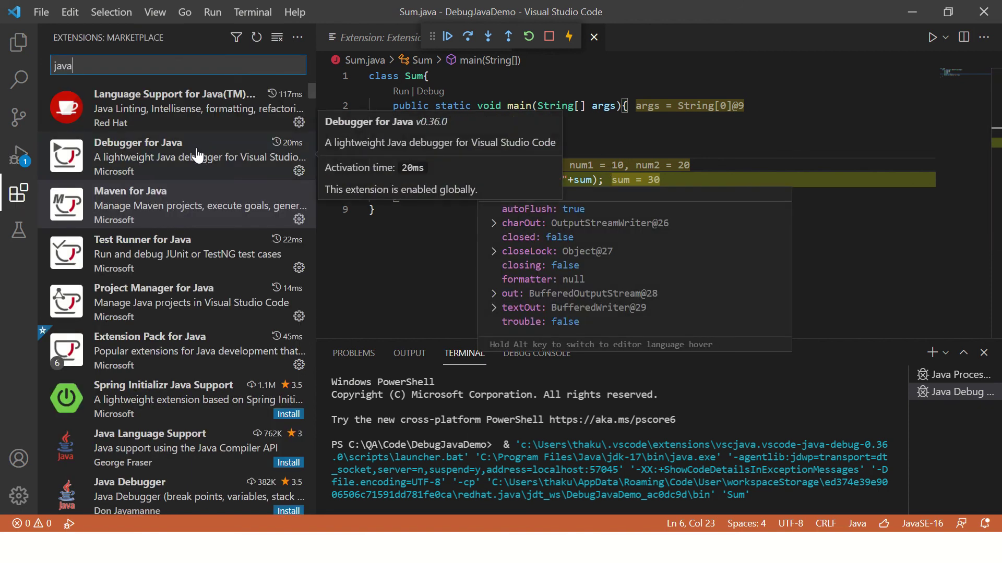
key(alt+Tab)
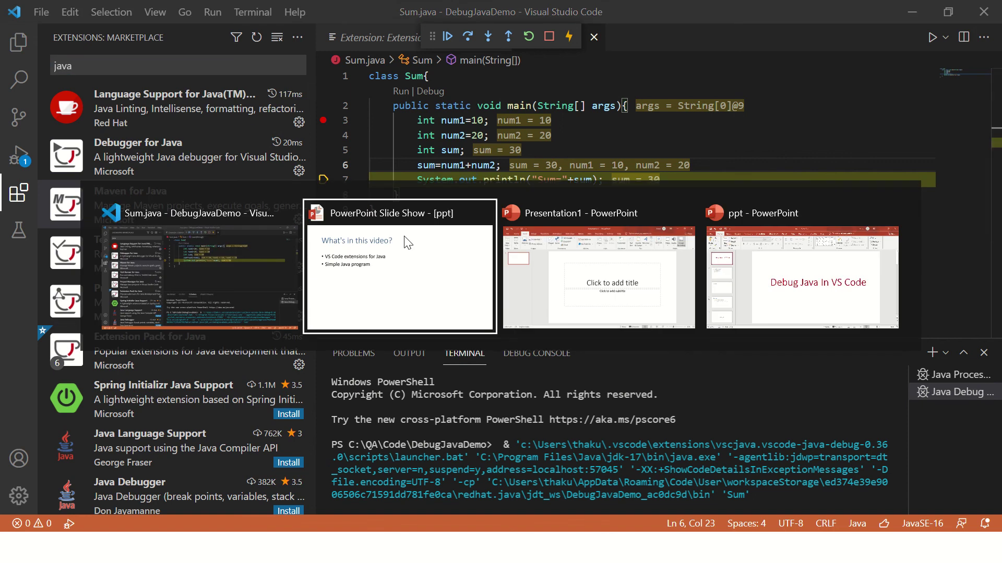